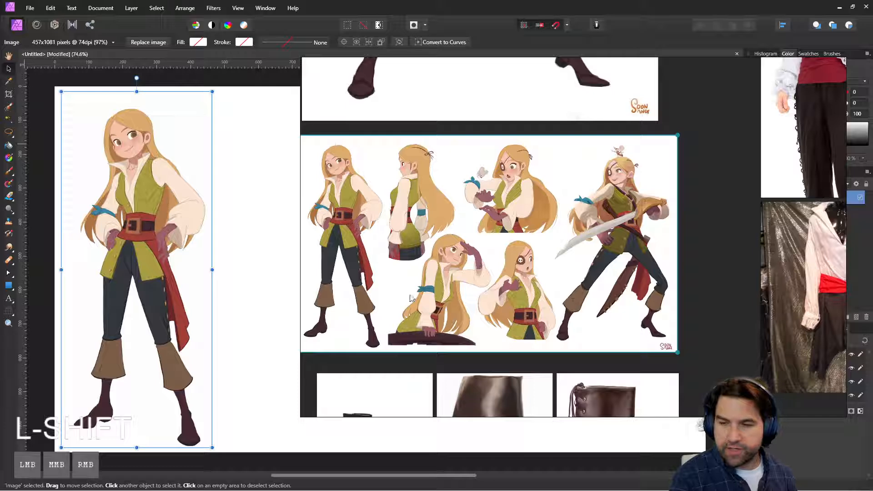
# Step: Look over the pirate reference board, move it off the canvas, and deselect the placed character image
pyautogui.moveTo(411, 296); pyautogui.dragTo(496, 301)
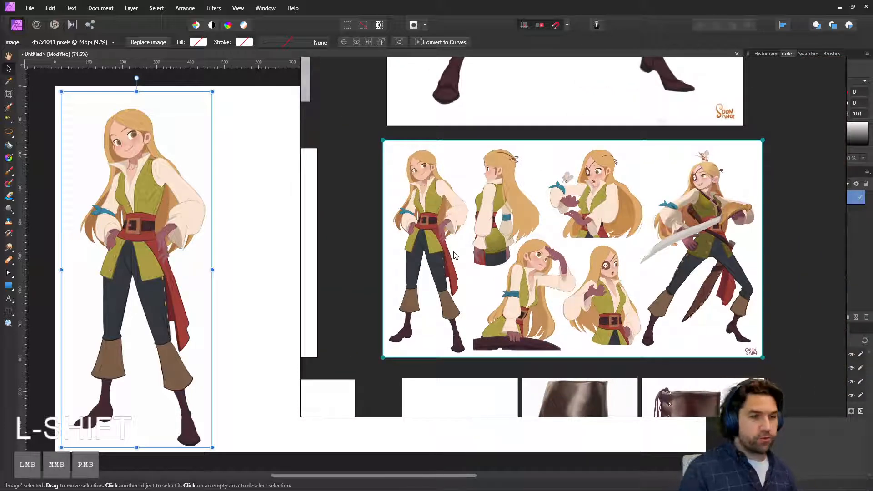
pyautogui.moveTo(585, 146); pyautogui.dragTo(0, 191)
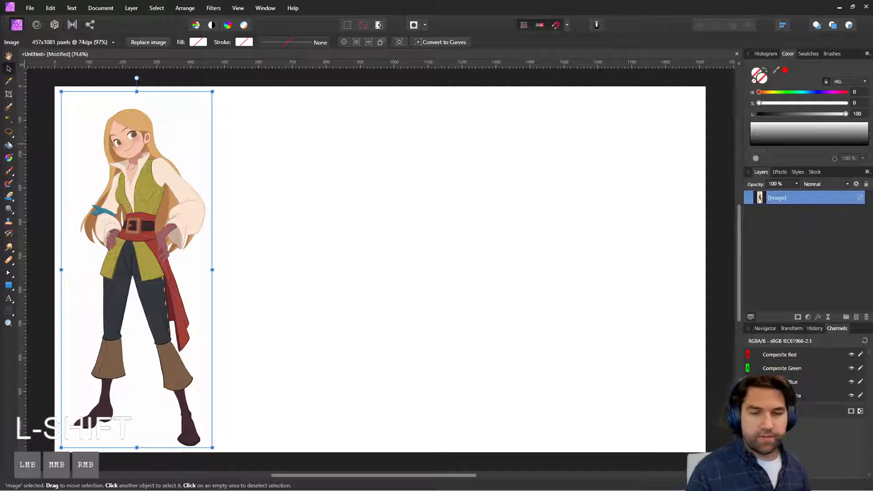
pyautogui.click(342, 243)
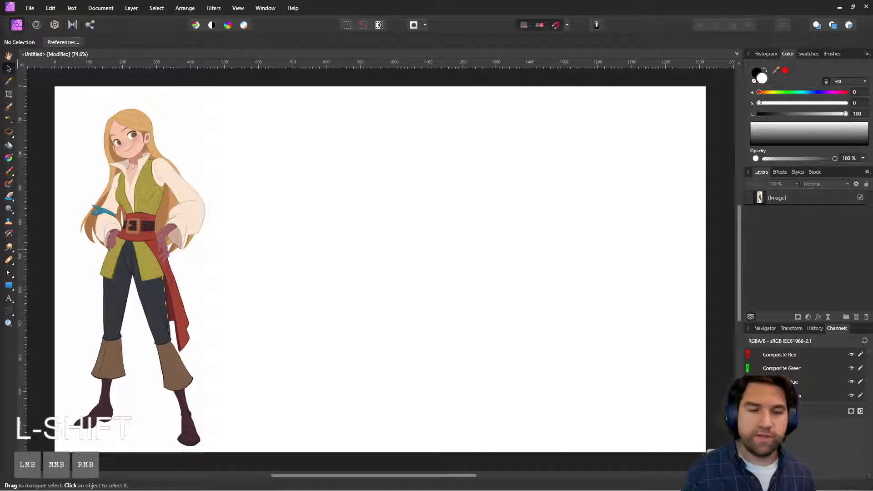
# Step: Try to place a horizontal guide at the top of the character's head
pyautogui.click(8, 107)
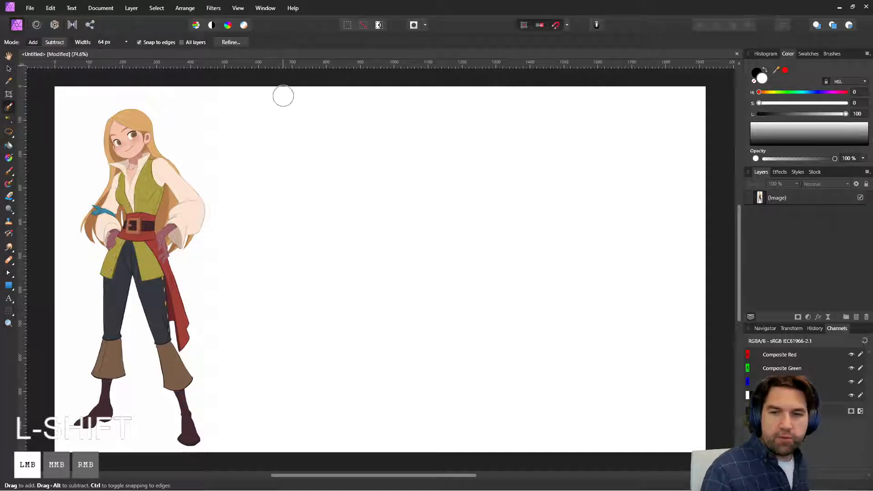
pyautogui.press('v')
pyautogui.moveTo(316, 68); pyautogui.dragTo(318, 108)
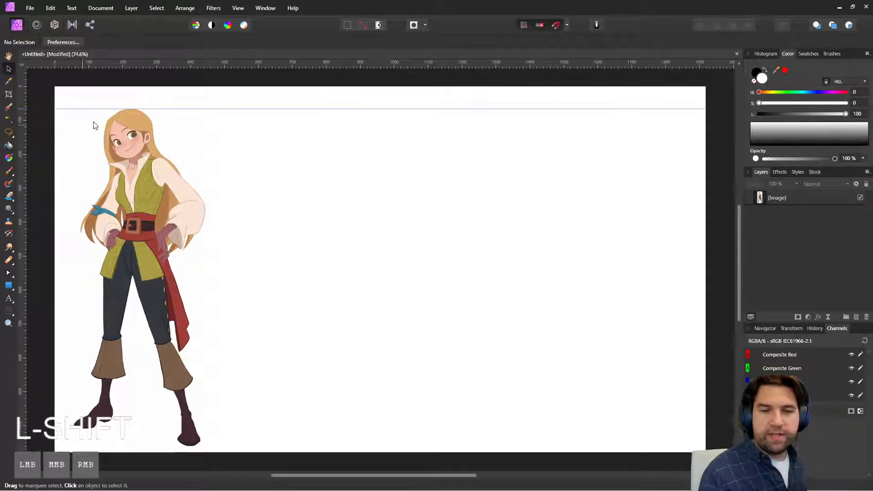
pyautogui.hotkey('ctrl', 'z')
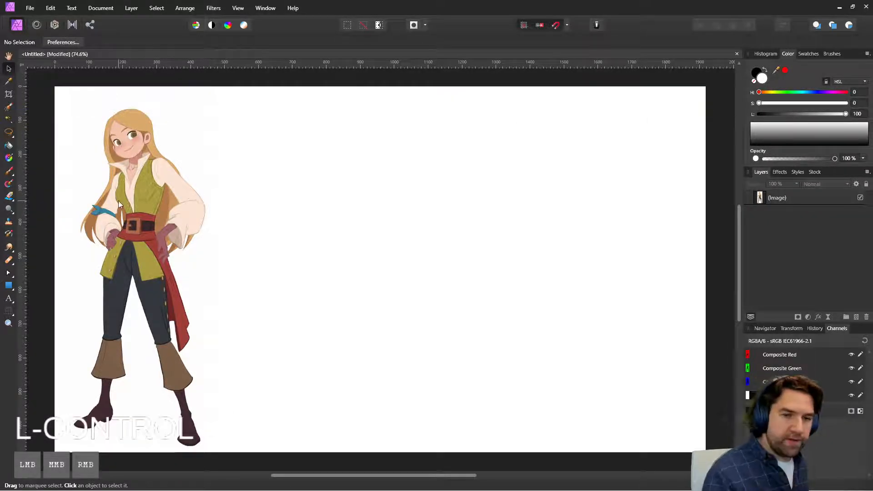
# Step: Try to paint a straight black horizontal line from the top of the character's head across the canvas
pyautogui.click(9, 171)
pyautogui.keyDown('shift'); pyautogui.click(131, 108); pyautogui.keyUp('shift')
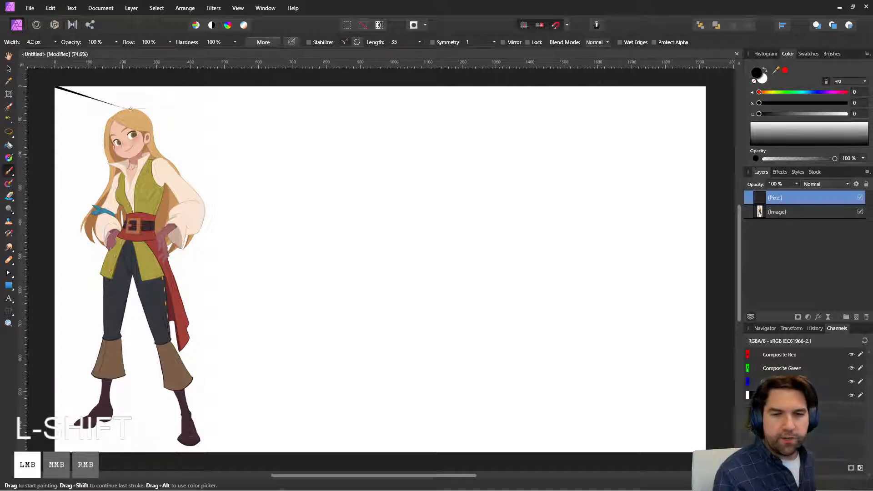
pyautogui.moveTo(130, 108); pyautogui.dragTo(430, 102)
pyautogui.hotkey('ctrl', 'z')
pyautogui.moveTo(128, 111)
pyautogui.mouseDown()
pyautogui.moveTo(251, 108)
pyautogui.moveTo(639, 127)
pyautogui.moveTo(336, 108)
pyautogui.moveTo(596, 109)
pyautogui.mouseUp()
pyautogui.hotkey('ctrl', 'z')
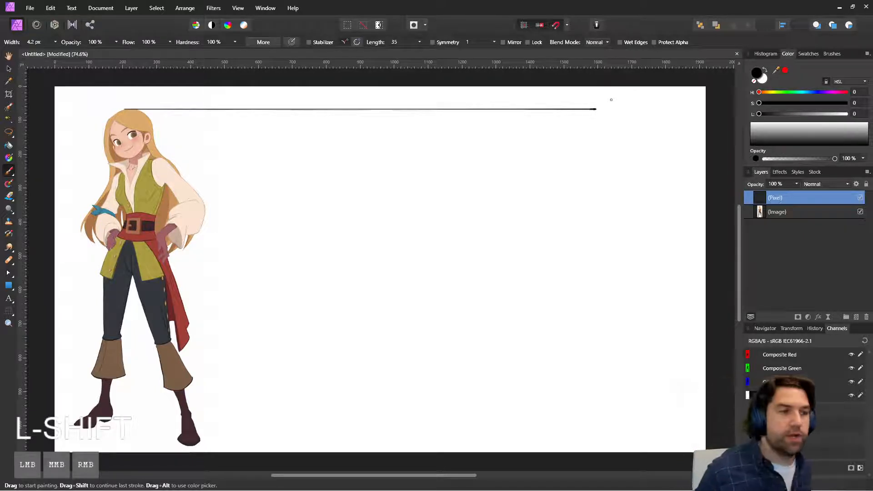
pyautogui.hotkey('ctrl', 'z')
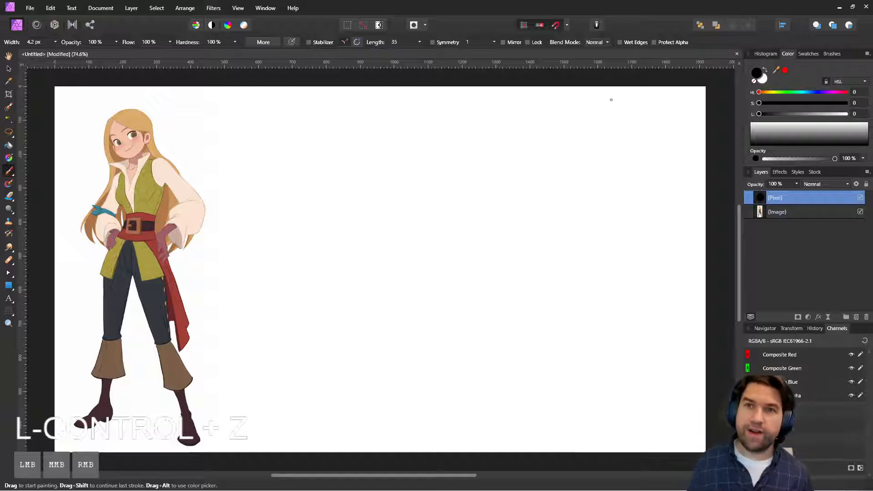
# Step: Place three horizontal guides: at the top of the character's head, at the feet and just below the chin
pyautogui.click(362, 111)
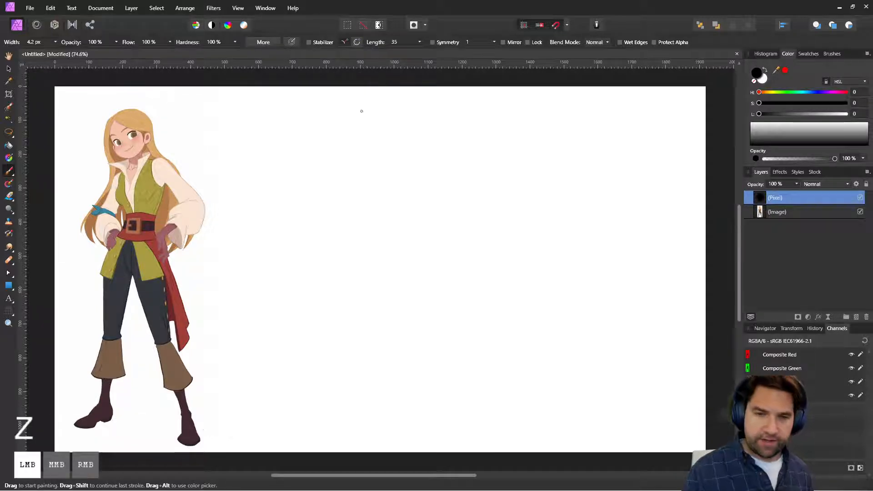
pyautogui.click(13, 70)
pyautogui.moveTo(346, 65); pyautogui.dragTo(343, 109)
pyautogui.moveTo(332, 66); pyautogui.dragTo(278, 428)
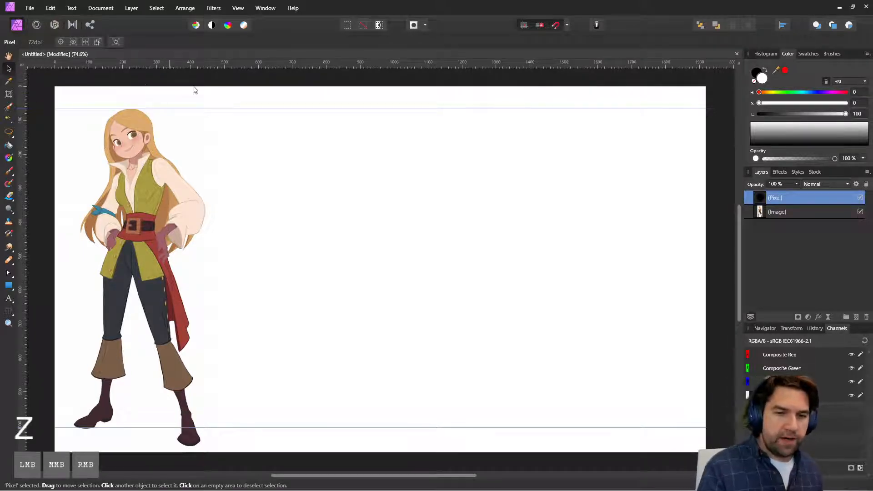
pyautogui.moveTo(298, 68); pyautogui.dragTo(294, 159)
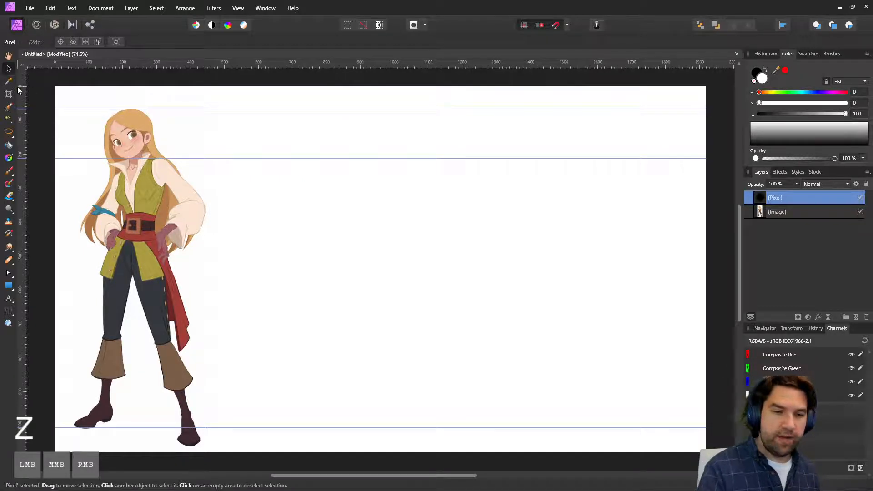
# Step: Try black brush strokes on the blank canvas and a first hue change for the brush color
pyautogui.press('x')
pyautogui.click(8, 171)
pyautogui.click(190, 131)
pyautogui.moveTo(180, 120)
pyautogui.mouseDown()
pyautogui.moveTo(186, 130)
pyautogui.moveTo(208, 122)
pyautogui.mouseUp()
pyautogui.hotkey('ctrl', 'z')
pyautogui.hotkey('ctrl', 'z')
pyautogui.hotkey('ctrl', 'z')
pyautogui.hotkey('ctrl', 'z')
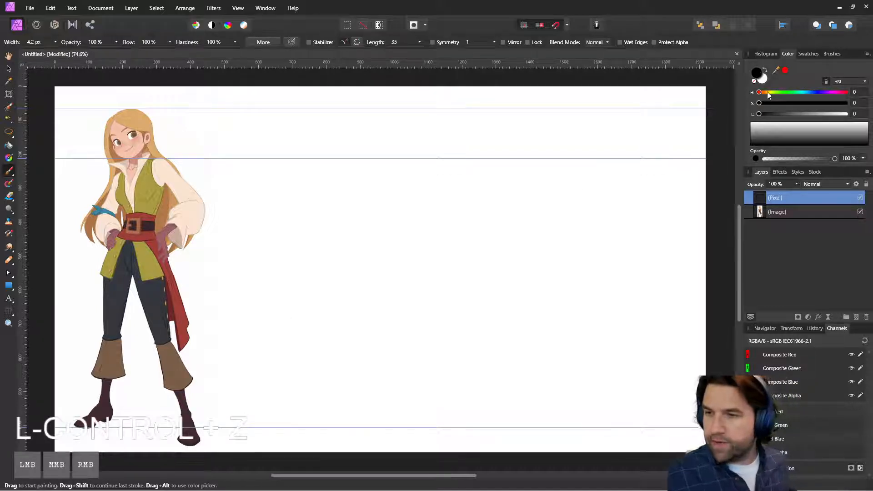
pyautogui.moveTo(769, 94); pyautogui.dragTo(768, 94)
pyautogui.moveTo(304, 270)
pyautogui.mouseDown()
pyautogui.moveTo(271, 222)
pyautogui.moveTo(335, 237)
pyautogui.mouseUp()
pyautogui.hotkey('ctrl', 'z')
pyautogui.click(760, 80)
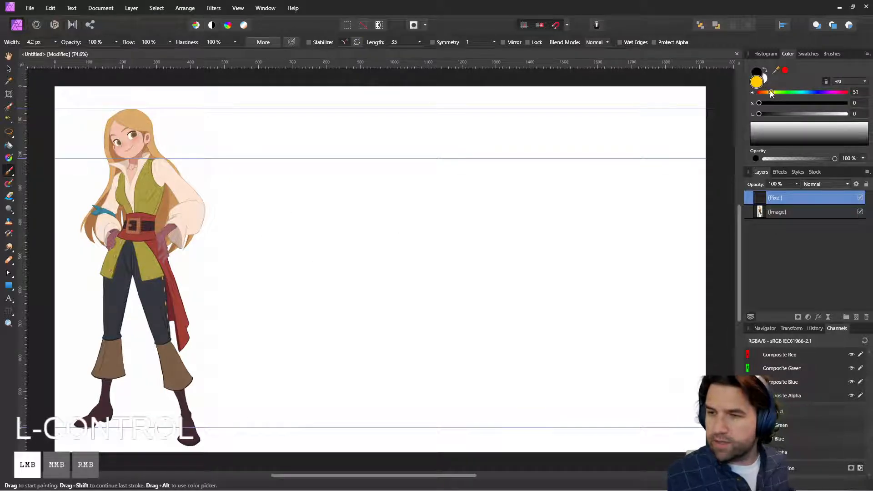
# Step: Set the brush color to cyan with hue 192, saturation 100 and lightness 50, checking it with temporary test strokes
pyautogui.click(785, 71)
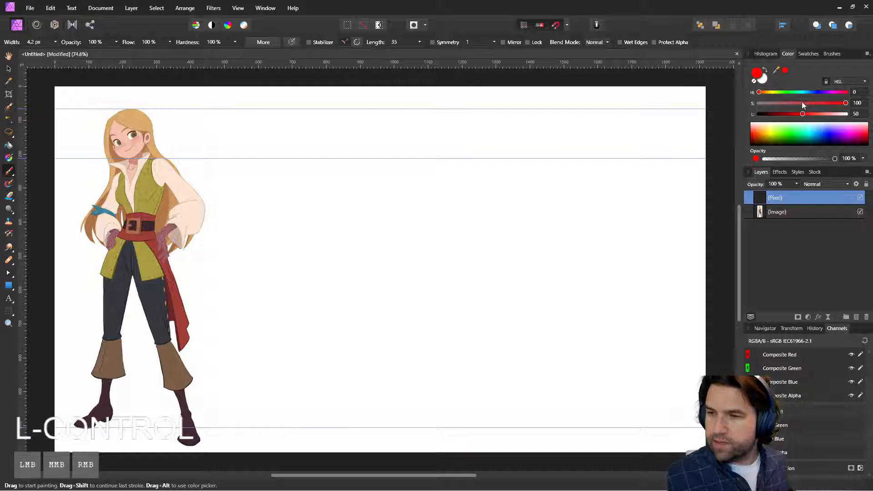
pyautogui.moveTo(802, 103); pyautogui.dragTo(863, 104)
pyautogui.click(835, 93)
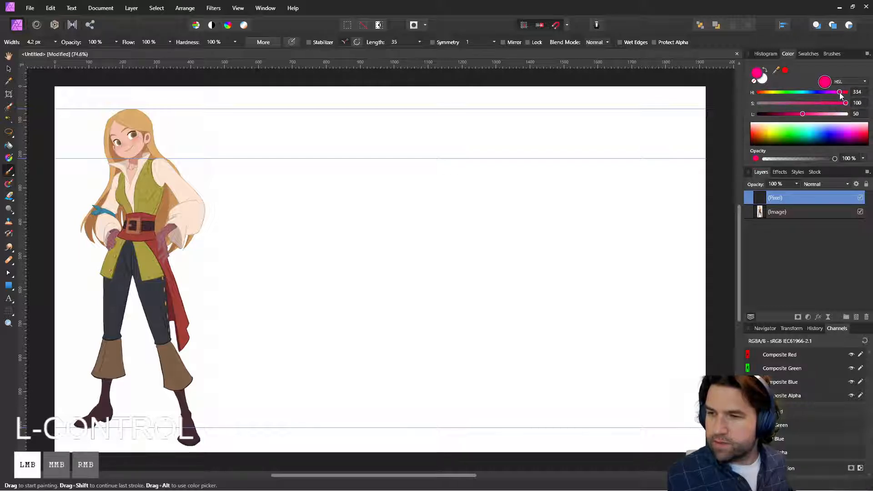
pyautogui.moveTo(448, 196)
pyautogui.mouseDown()
pyautogui.moveTo(470, 231)
pyautogui.moveTo(468, 255)
pyautogui.mouseUp()
pyautogui.hotkey('ctrl', 'z')
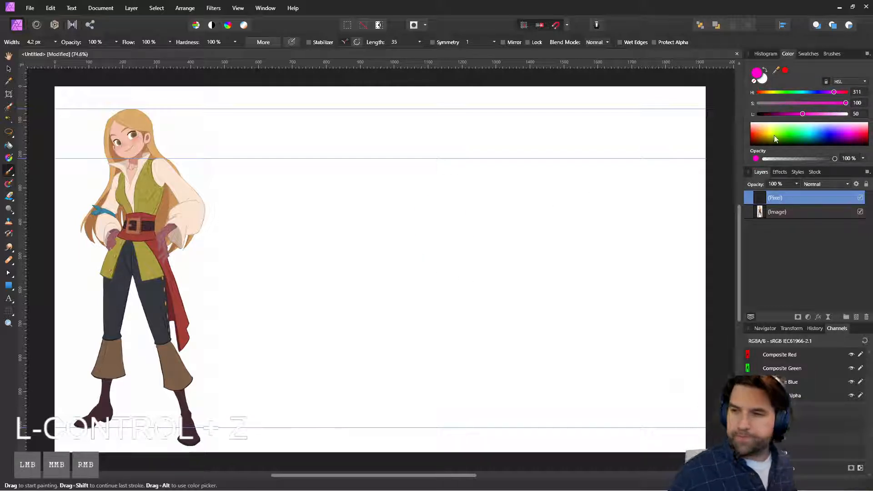
pyautogui.moveTo(814, 92); pyautogui.dragTo(806, 91)
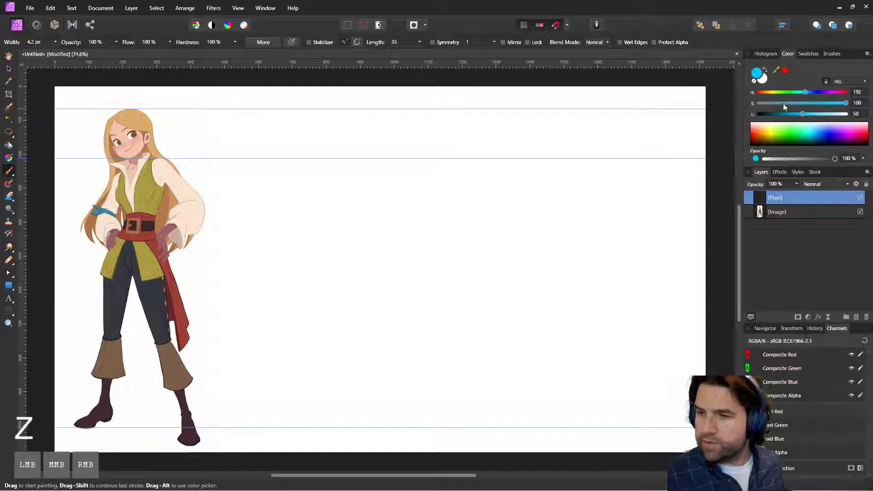
pyautogui.moveTo(457, 239); pyautogui.dragTo(512, 220)
pyautogui.hotkey('ctrl', 'z')
pyautogui.moveTo(460, 258)
pyautogui.mouseDown()
pyautogui.moveTo(493, 250)
pyautogui.moveTo(463, 268)
pyautogui.mouseUp()
pyautogui.hotkey('ctrl', 'z')
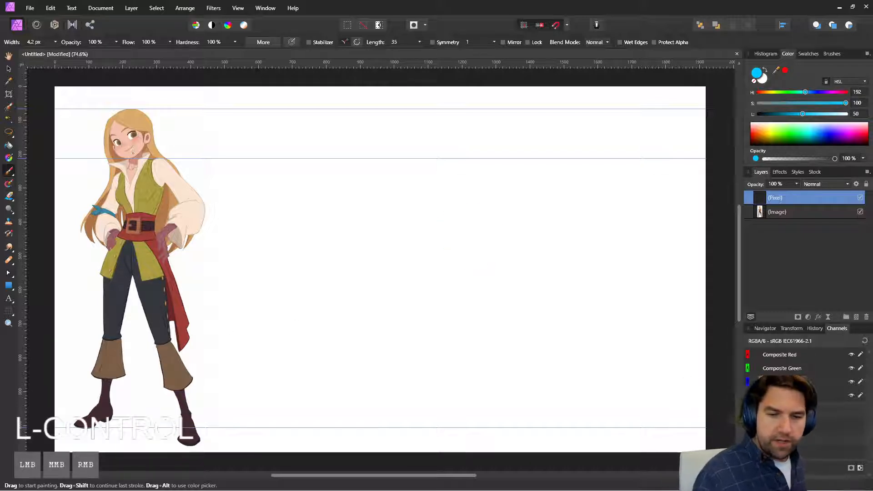
# Step: Draw a cyan circle around the character's head, filling the height between the top and chin guides
pyautogui.moveTo(128, 108); pyautogui.dragTo(110, 127)
pyautogui.hotkey('ctrl', 'z')
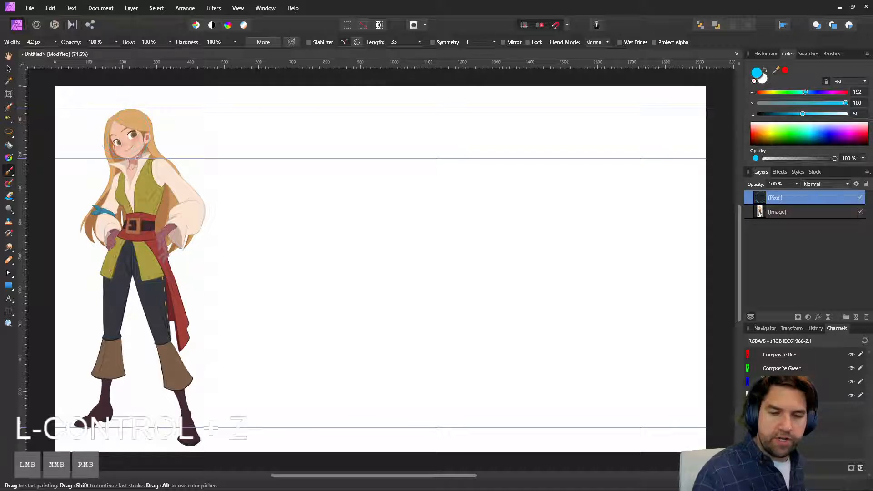
pyautogui.hotkey('ctrl', 'z')
pyautogui.moveTo(164, 137)
pyautogui.mouseDown()
pyautogui.moveTo(108, 136)
pyautogui.moveTo(130, 108)
pyautogui.moveTo(151, 114)
pyautogui.moveTo(156, 137)
pyautogui.moveTo(125, 159)
pyautogui.mouseUp()
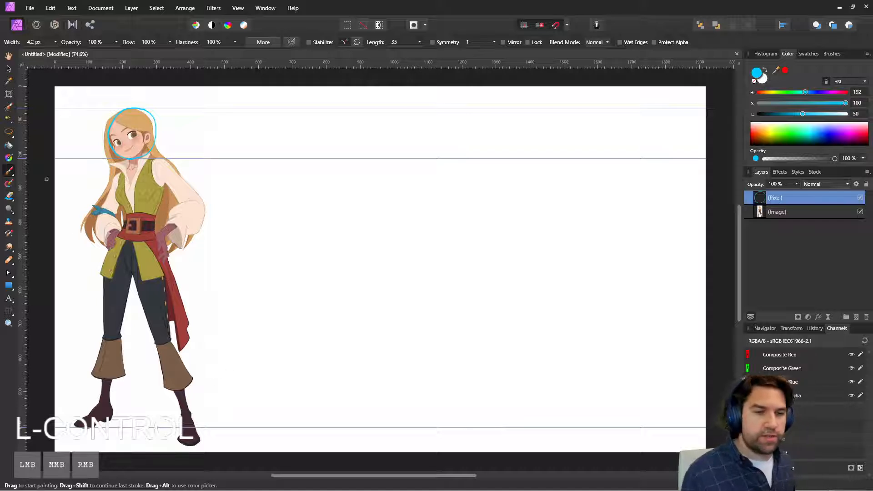
# Step: Duplicate the head circle five times straight down the body to form a stack of six, then deselect
pyautogui.click(9, 69)
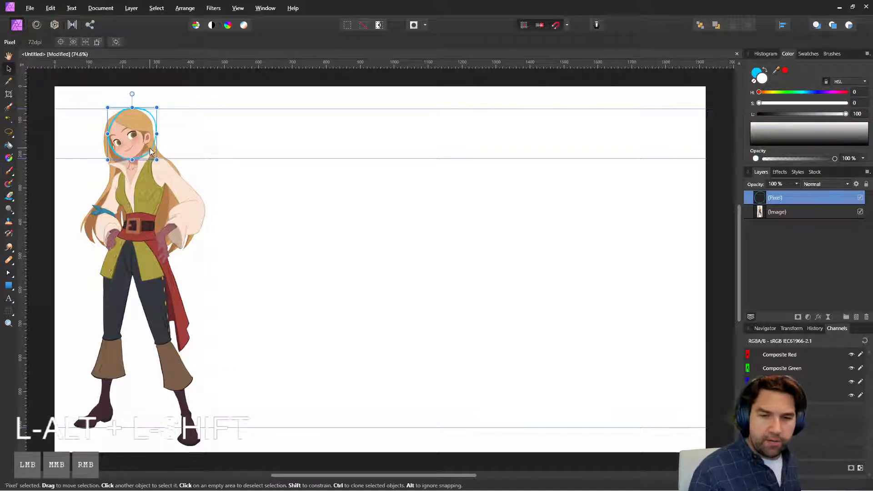
pyautogui.moveTo(149, 148); pyautogui.dragTo(148, 413)
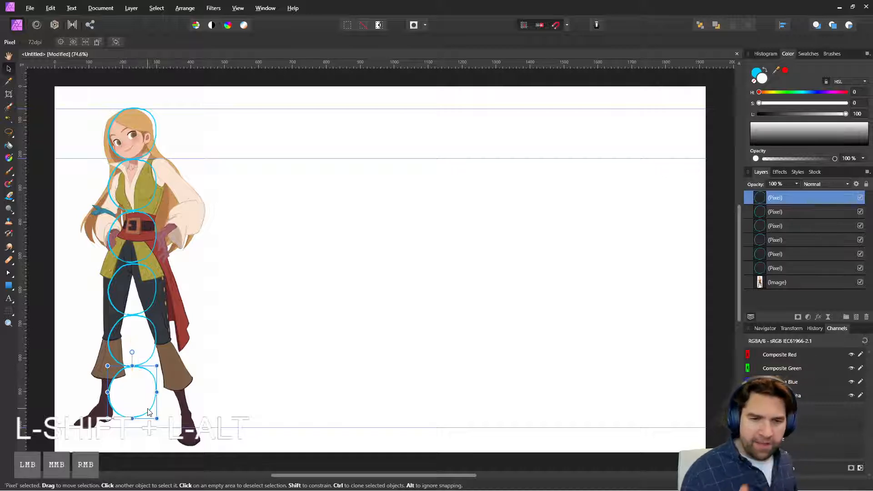
pyautogui.click(263, 331)
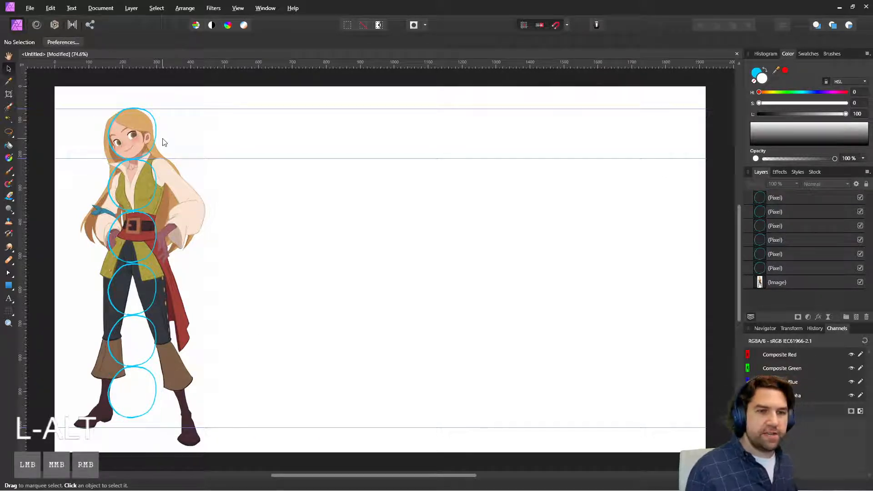
# Step: Handwrite "6 Heads Tall" in cyan above the character's head with the paint brush
pyautogui.click(9, 172)
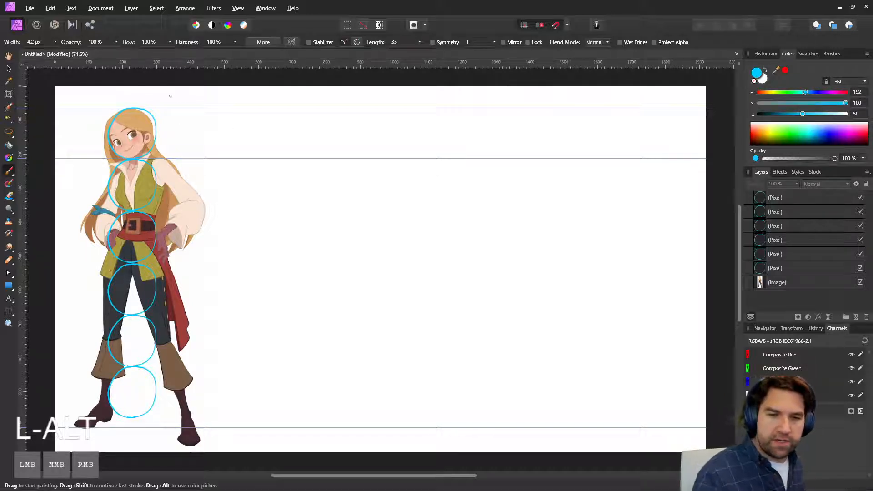
pyautogui.moveTo(92, 102)
pyautogui.mouseDown()
pyautogui.moveTo(112, 93)
pyautogui.moveTo(144, 92)
pyautogui.mouseUp()
pyautogui.hotkey('ctrl', 'z')
pyautogui.moveTo(149, 98)
pyautogui.mouseDown()
pyautogui.moveTo(146, 105)
pyautogui.moveTo(170, 91)
pyautogui.mouseUp()
pyautogui.moveTo(164, 92)
pyautogui.mouseDown()
pyautogui.moveTo(165, 105)
pyautogui.moveTo(184, 93)
pyautogui.moveTo(182, 108)
pyautogui.mouseUp()
pyautogui.moveTo(188, 90); pyautogui.dragTo(189, 109)
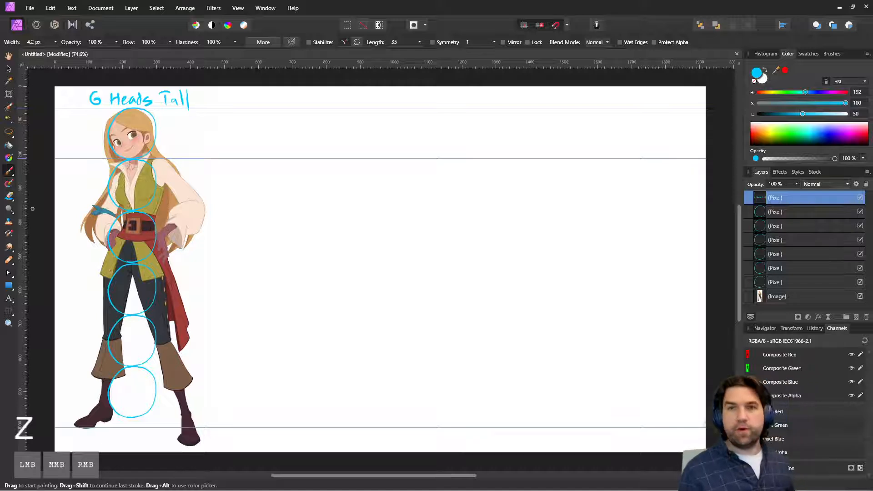
# Step: Paint a straight cyan horizontal line across the character's hips, between the third and fourth head circles
pyautogui.click(93, 265)
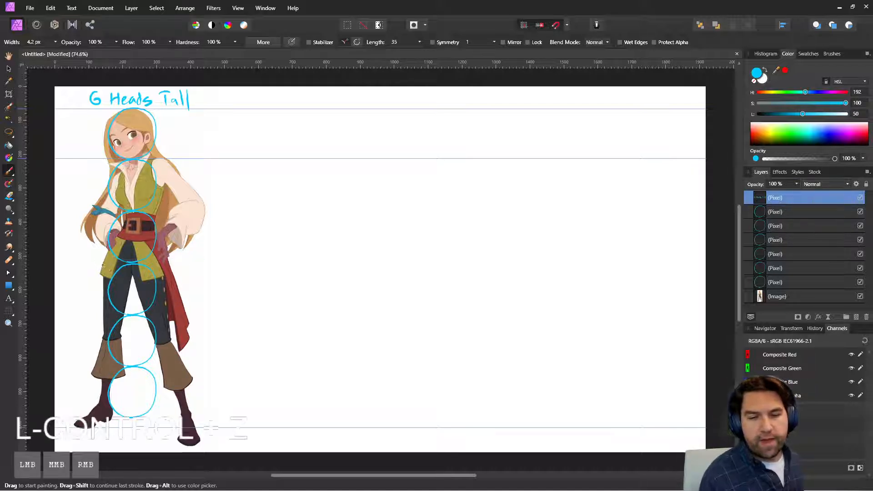
pyautogui.keyDown('shift'); pyautogui.click(199, 265); pyautogui.keyUp('shift')
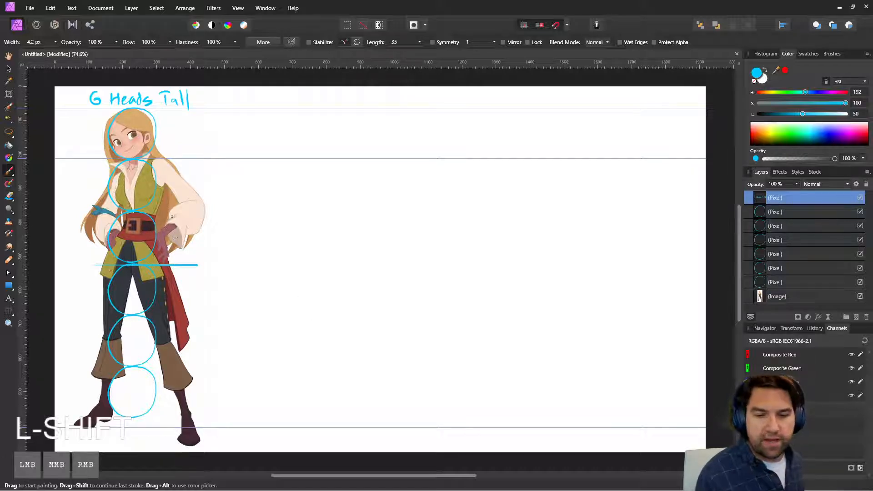
# Step: Try marking the character's waist, shoulders and neck with cyan brush lines
pyautogui.click(103, 217)
pyautogui.hotkey('ctrl', 'z')
pyautogui.moveTo(112, 213); pyautogui.dragTo(179, 213)
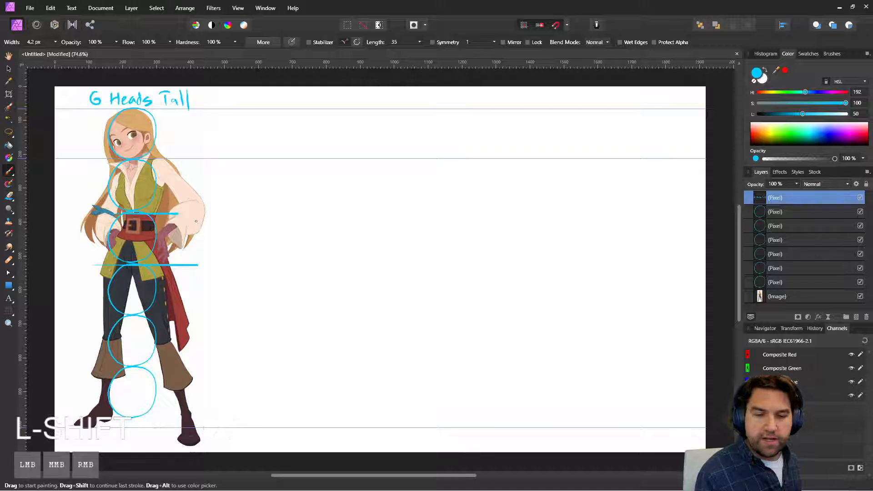
pyautogui.hotkey('ctrl', 'z')
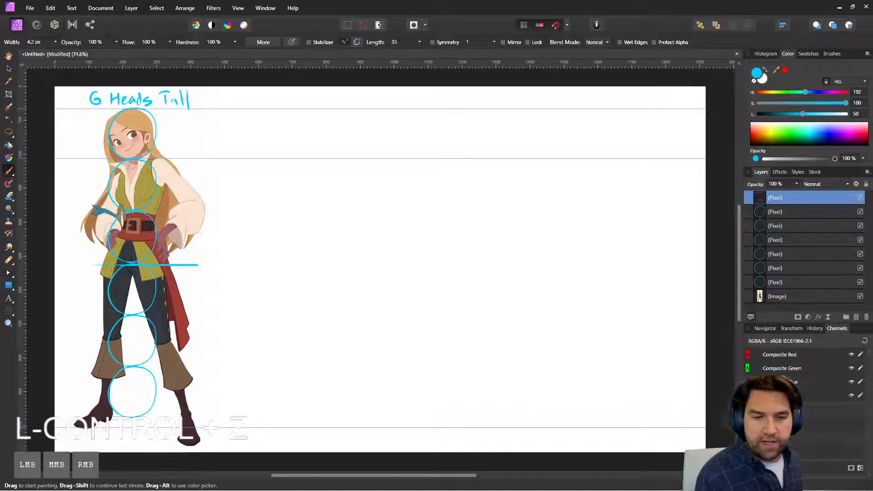
pyautogui.moveTo(123, 175); pyautogui.dragTo(193, 165)
pyautogui.moveTo(134, 160); pyautogui.dragTo(135, 174)
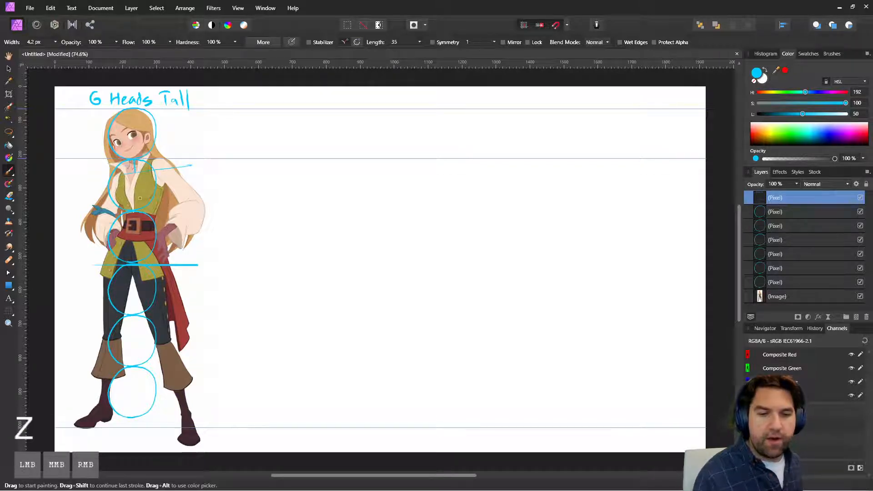
pyautogui.hotkey('ctrl', 'z')
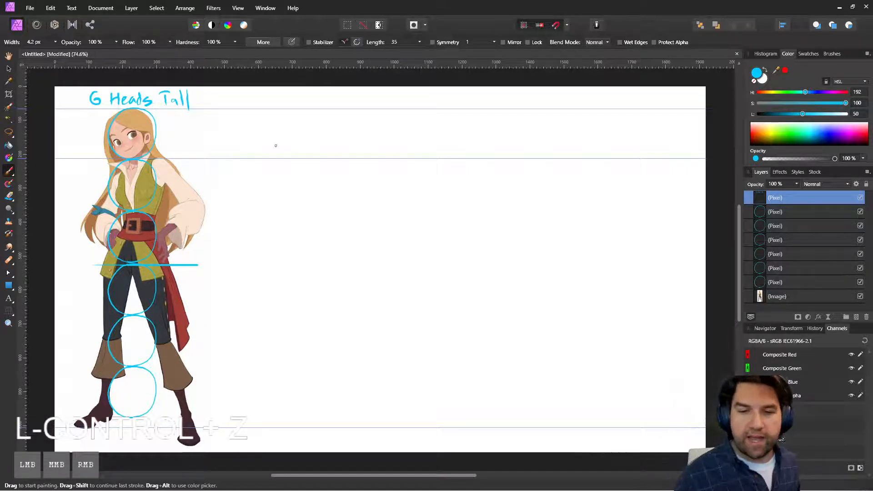
# Step: Sketch a loose cyan head circle in the blank area beside the character, between the top and chin guides
pyautogui.moveTo(251, 137)
pyautogui.mouseDown()
pyautogui.moveTo(265, 158)
pyautogui.moveTo(292, 147)
pyautogui.mouseUp()
pyautogui.moveTo(255, 119)
pyautogui.mouseDown()
pyautogui.moveTo(246, 137)
pyautogui.moveTo(291, 148)
pyautogui.moveTo(270, 152)
pyautogui.mouseUp()
pyautogui.moveTo(273, 157)
pyautogui.mouseDown()
pyautogui.moveTo(264, 156)
pyautogui.moveTo(288, 151)
pyautogui.moveTo(266, 113)
pyautogui.moveTo(299, 134)
pyautogui.mouseUp()
pyautogui.moveTo(292, 143); pyautogui.dragTo(263, 158)
pyautogui.moveTo(268, 157)
pyautogui.mouseDown()
pyautogui.moveTo(254, 150)
pyautogui.moveTo(257, 114)
pyautogui.mouseUp()
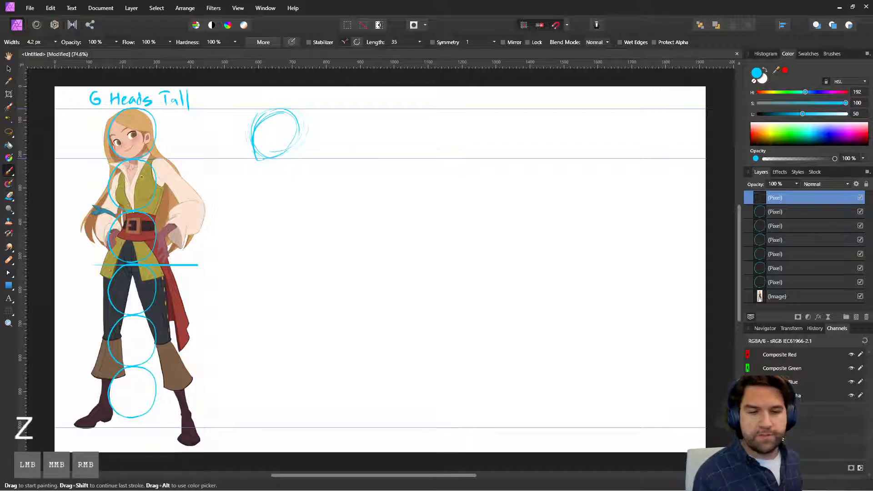
pyautogui.moveTo(346, 64); pyautogui.dragTo(346, 65)
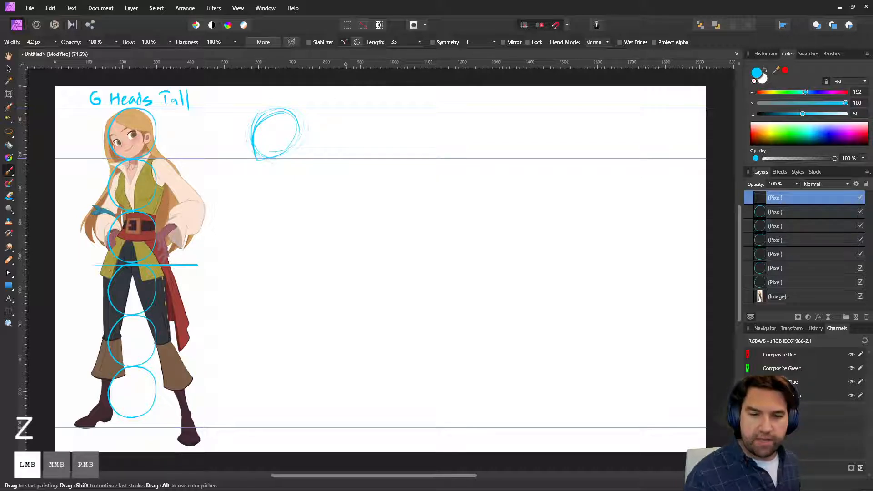
pyautogui.moveTo(316, 260); pyautogui.dragTo(317, 263)
pyautogui.moveTo(378, 65); pyautogui.dragTo(378, 65)
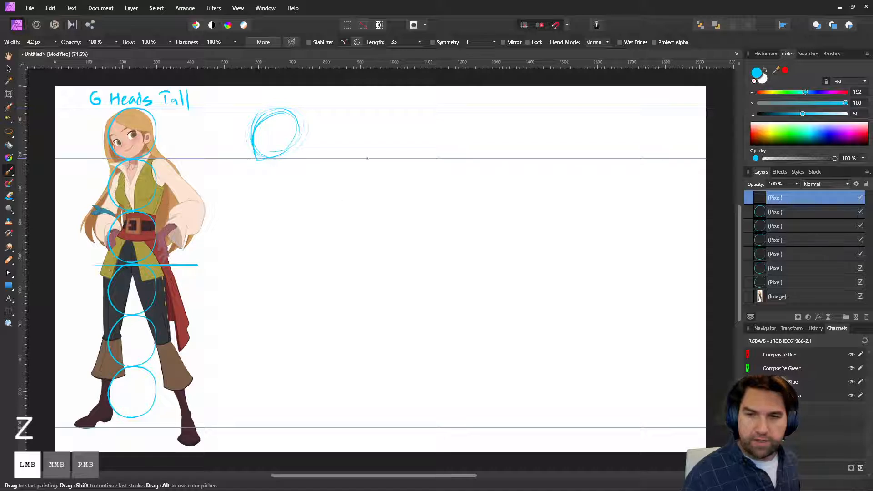
pyautogui.moveTo(367, 159); pyautogui.dragTo(367, 158)
# Step: Add two horizontal guides across the page, one at the character's crotch and one at the knees
pyautogui.click(9, 69)
pyautogui.moveTo(380, 62); pyautogui.dragTo(371, 275)
pyautogui.moveTo(421, 65); pyautogui.dragTo(394, 345)
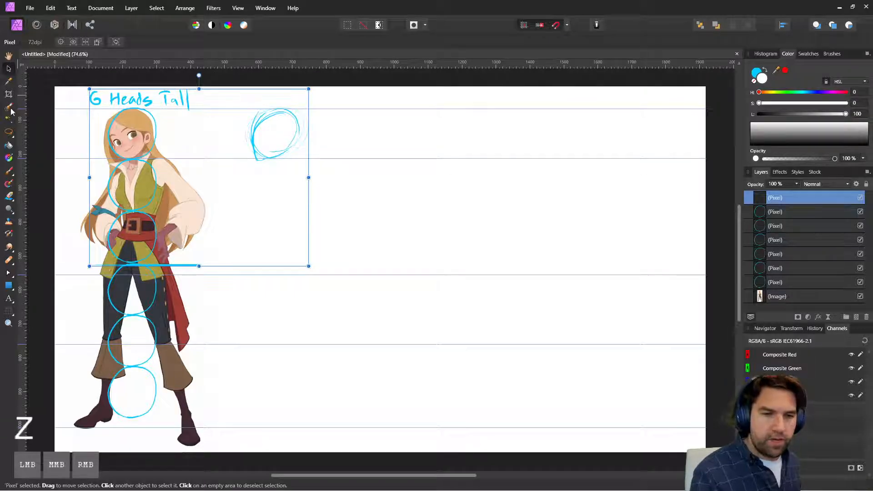
# Step: Sketch a tilted chest oval and a side-view waist and pelvis with the cyan paint brush, between the chin and crotch guides
pyautogui.click(9, 171)
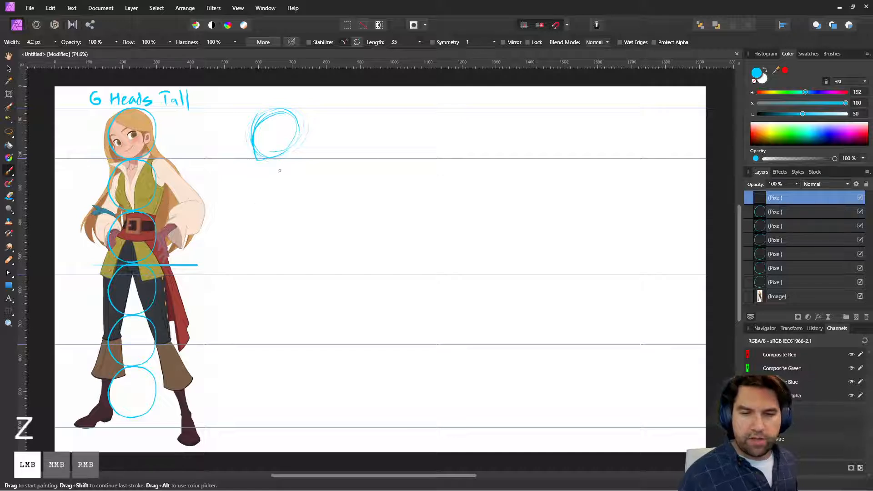
pyautogui.moveTo(255, 199)
pyautogui.mouseDown()
pyautogui.moveTo(274, 172)
pyautogui.moveTo(276, 213)
pyautogui.mouseUp()
pyautogui.moveTo(295, 164)
pyautogui.mouseDown()
pyautogui.moveTo(271, 228)
pyautogui.moveTo(276, 261)
pyautogui.mouseUp()
pyautogui.moveTo(257, 233); pyautogui.dragTo(282, 275)
pyautogui.moveTo(275, 270); pyautogui.dragTo(294, 272)
pyautogui.moveTo(281, 274)
pyautogui.mouseDown()
pyautogui.moveTo(305, 260)
pyautogui.moveTo(294, 231)
pyautogui.mouseUp()
pyautogui.moveTo(306, 261)
pyautogui.mouseDown()
pyautogui.moveTo(296, 236)
pyautogui.moveTo(300, 191)
pyautogui.mouseUp()
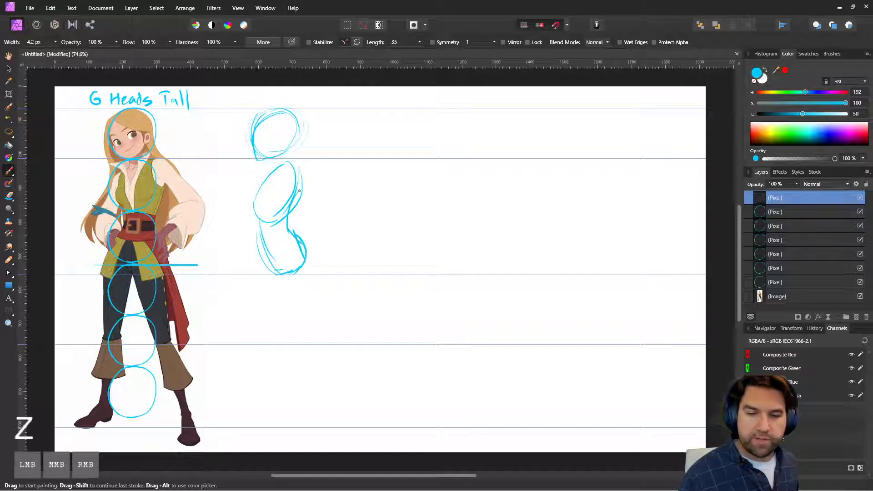
pyautogui.moveTo(255, 220); pyautogui.dragTo(278, 274)
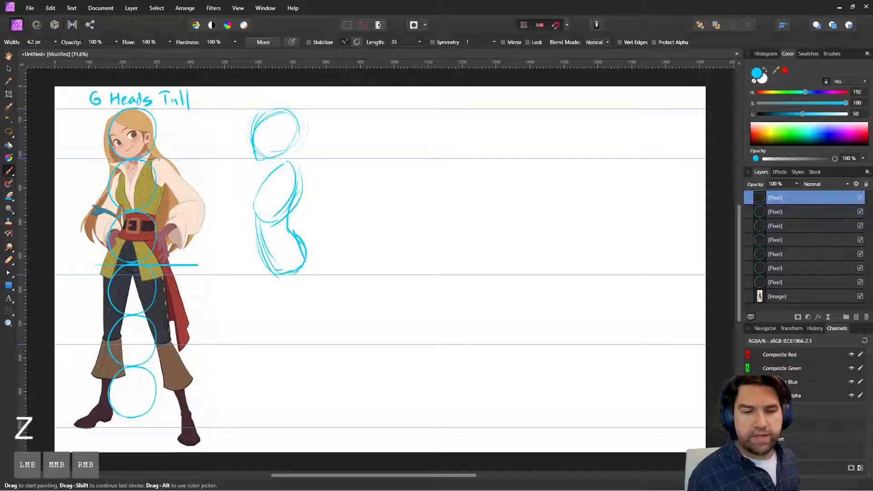
# Step: Paint light cyan horizontal lines across the character's shoulders, extending them toward the profile sketch
pyautogui.moveTo(105, 170); pyautogui.dragTo(210, 165)
pyautogui.moveTo(106, 170); pyautogui.dragTo(213, 165)
pyautogui.moveTo(106, 171); pyautogui.dragTo(213, 164)
pyautogui.moveTo(105, 170); pyautogui.dragTo(189, 167)
pyautogui.moveTo(85, 167); pyautogui.dragTo(188, 167)
pyautogui.moveTo(148, 171)
pyautogui.mouseDown()
pyautogui.moveTo(124, 171)
pyautogui.moveTo(139, 171)
pyautogui.mouseUp()
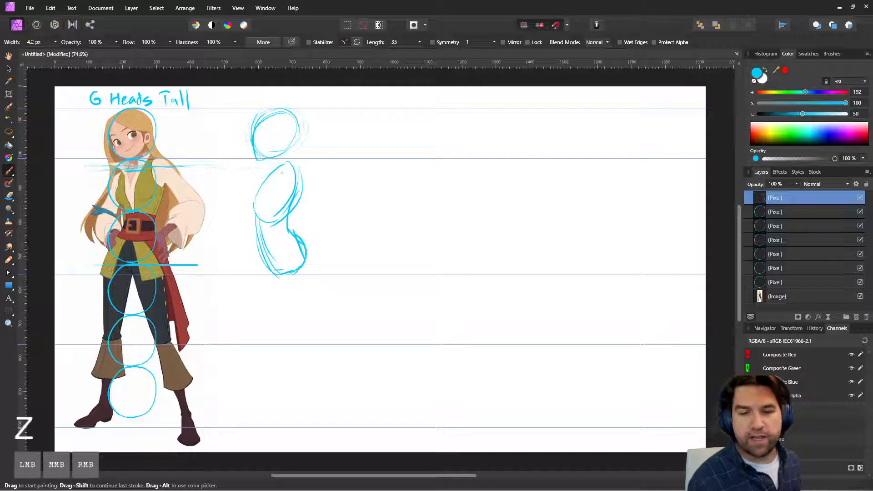
# Step: Draw a crossed circle for the shoulder joint on the profile chest and connect the head with two neck lines
pyautogui.moveTo(282, 173)
pyautogui.mouseDown()
pyautogui.moveTo(272, 184)
pyautogui.moveTo(283, 172)
pyautogui.moveTo(284, 191)
pyautogui.mouseUp()
pyautogui.moveTo(273, 182); pyautogui.dragTo(289, 181)
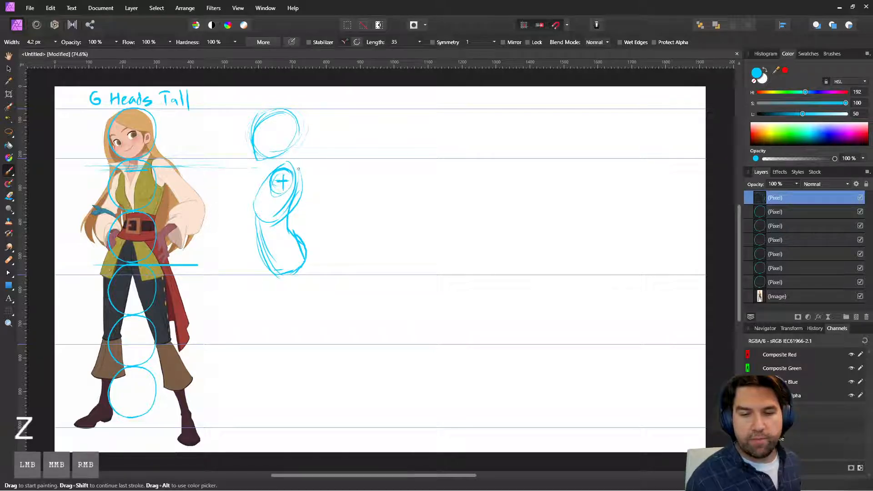
pyautogui.moveTo(285, 145)
pyautogui.mouseDown()
pyautogui.moveTo(293, 172)
pyautogui.moveTo(276, 169)
pyautogui.mouseUp()
pyautogui.moveTo(272, 163); pyautogui.dragTo(276, 173)
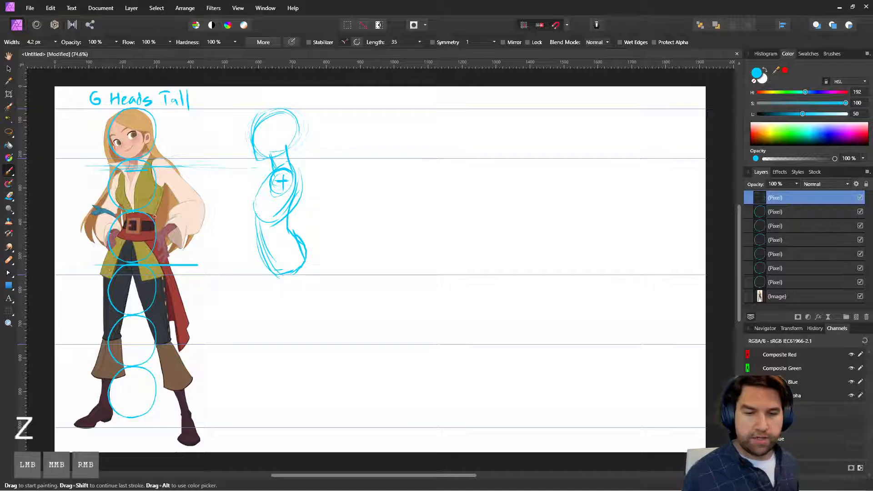
# Step: Carry the bust height from the character across to the profile figure and refine its chest, waist and flared tunic hem
pyautogui.moveTo(120, 203); pyautogui.dragTo(194, 202)
pyautogui.moveTo(137, 201)
pyautogui.mouseDown()
pyautogui.moveTo(285, 207)
pyautogui.moveTo(157, 210)
pyautogui.moveTo(182, 210)
pyautogui.mouseUp()
pyautogui.moveTo(255, 208)
pyautogui.mouseDown()
pyautogui.moveTo(250, 193)
pyautogui.moveTo(269, 176)
pyautogui.moveTo(256, 210)
pyautogui.moveTo(273, 232)
pyautogui.moveTo(263, 207)
pyautogui.moveTo(287, 240)
pyautogui.moveTo(257, 247)
pyautogui.moveTo(255, 229)
pyautogui.moveTo(296, 236)
pyautogui.moveTo(307, 251)
pyautogui.mouseUp()
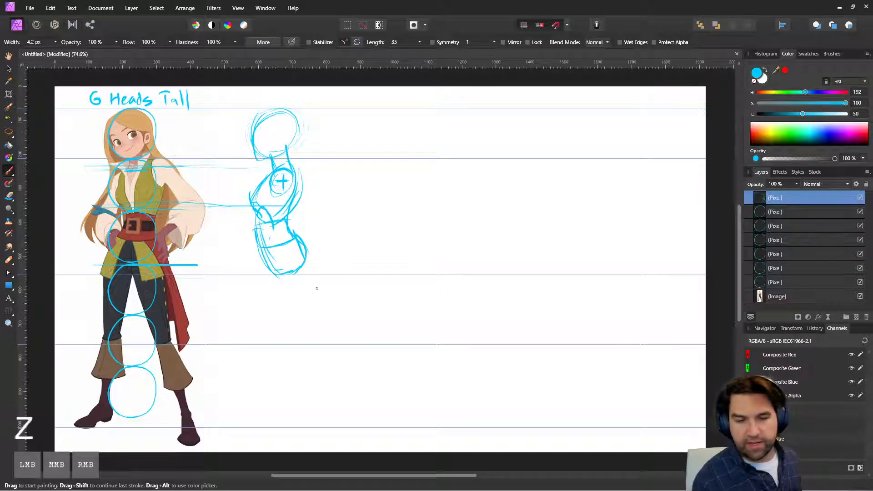
pyautogui.moveTo(270, 256)
pyautogui.mouseDown()
pyautogui.moveTo(287, 284)
pyautogui.moveTo(312, 273)
pyautogui.moveTo(302, 277)
pyautogui.mouseUp()
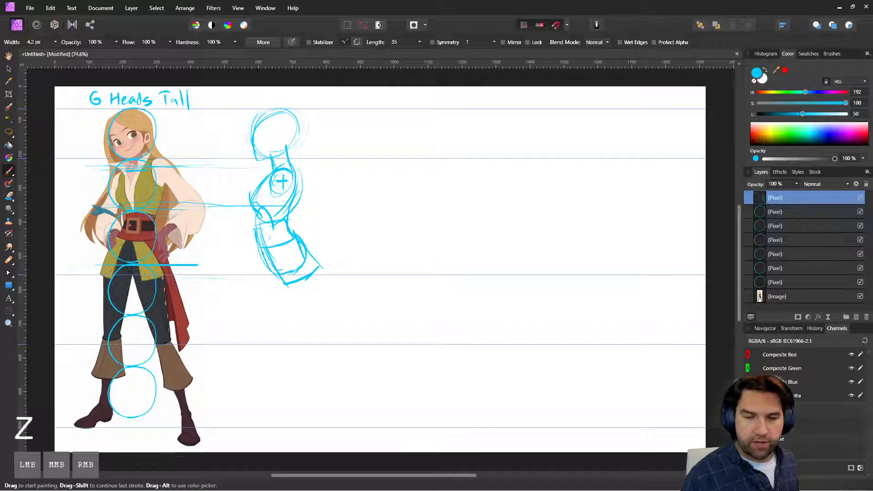
# Step: Sketch the profile leg from hip to ankle, with a tapering thigh, a knee at its guide and a flared trouser cuff
pyautogui.moveTo(261, 262); pyautogui.dragTo(269, 321)
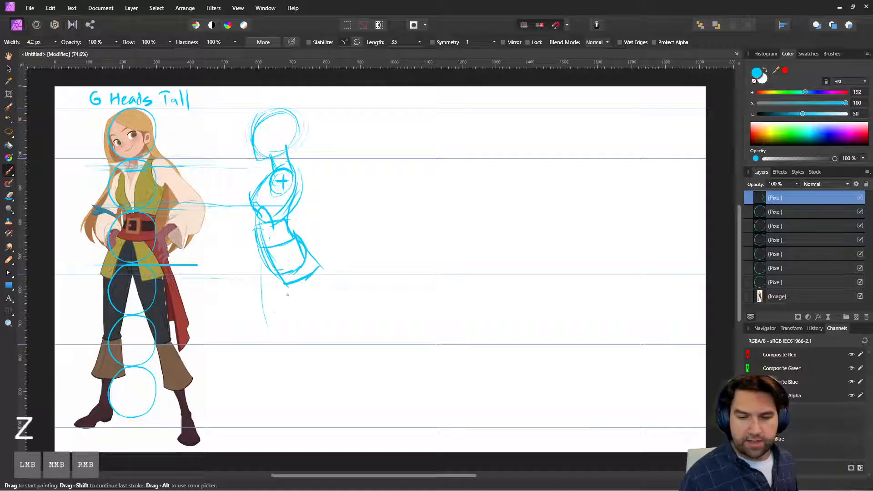
pyautogui.moveTo(298, 285); pyautogui.dragTo(284, 353)
pyautogui.moveTo(261, 281)
pyautogui.mouseDown()
pyautogui.moveTo(272, 352)
pyautogui.moveTo(285, 345)
pyautogui.moveTo(275, 348)
pyautogui.moveTo(263, 394)
pyautogui.moveTo(293, 393)
pyautogui.mouseUp()
pyautogui.moveTo(287, 350)
pyautogui.mouseDown()
pyautogui.moveTo(301, 391)
pyautogui.moveTo(276, 420)
pyautogui.moveTo(275, 414)
pyautogui.moveTo(276, 427)
pyautogui.mouseUp()
pyautogui.moveTo(287, 384); pyautogui.dragTo(295, 424)
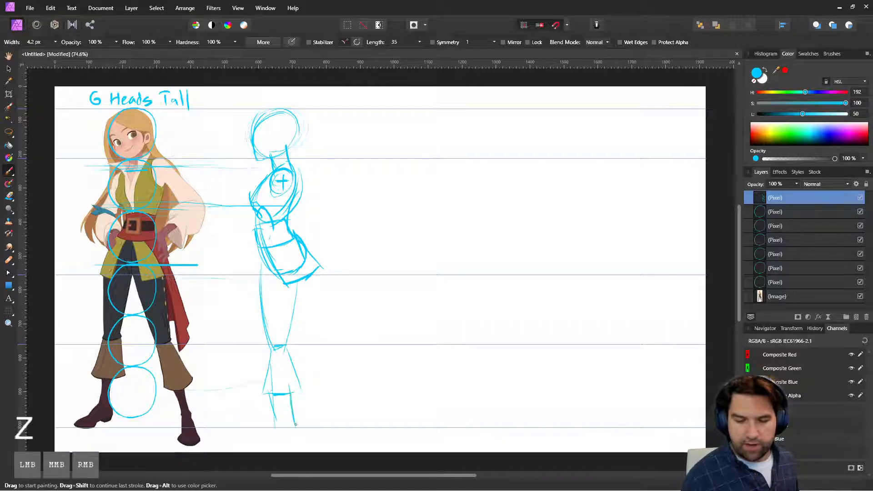
# Step: Sketch the boot and pointed foot at the ground guide and close the outline of the flared trouser cuff
pyautogui.moveTo(291, 393); pyautogui.dragTo(290, 433)
pyautogui.moveTo(273, 395); pyautogui.dragTo(279, 426)
pyautogui.moveTo(291, 408); pyautogui.dragTo(264, 427)
pyautogui.moveTo(275, 423)
pyautogui.mouseDown()
pyautogui.moveTo(237, 436)
pyautogui.moveTo(277, 436)
pyautogui.moveTo(287, 423)
pyautogui.moveTo(293, 431)
pyautogui.moveTo(284, 432)
pyautogui.mouseUp()
pyautogui.moveTo(275, 416)
pyautogui.mouseDown()
pyautogui.moveTo(255, 431)
pyautogui.moveTo(263, 435)
pyautogui.mouseUp()
pyautogui.moveTo(267, 392); pyautogui.dragTo(293, 389)
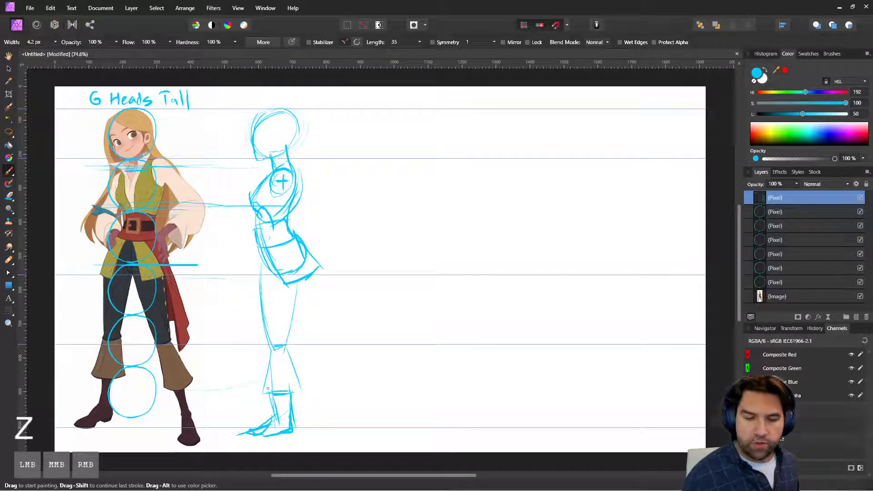
pyautogui.moveTo(271, 352)
pyautogui.mouseDown()
pyautogui.moveTo(291, 349)
pyautogui.moveTo(263, 390)
pyautogui.moveTo(280, 420)
pyautogui.mouseUp()
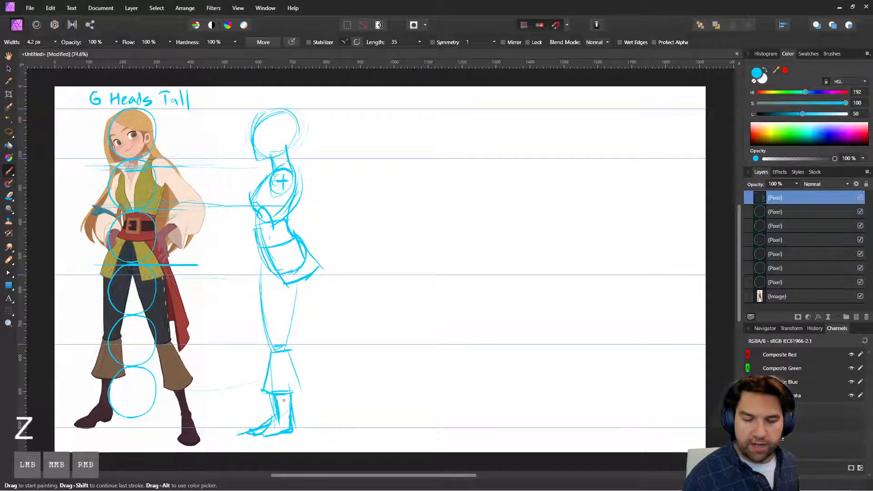
pyautogui.moveTo(185, 407); pyautogui.dragTo(273, 411)
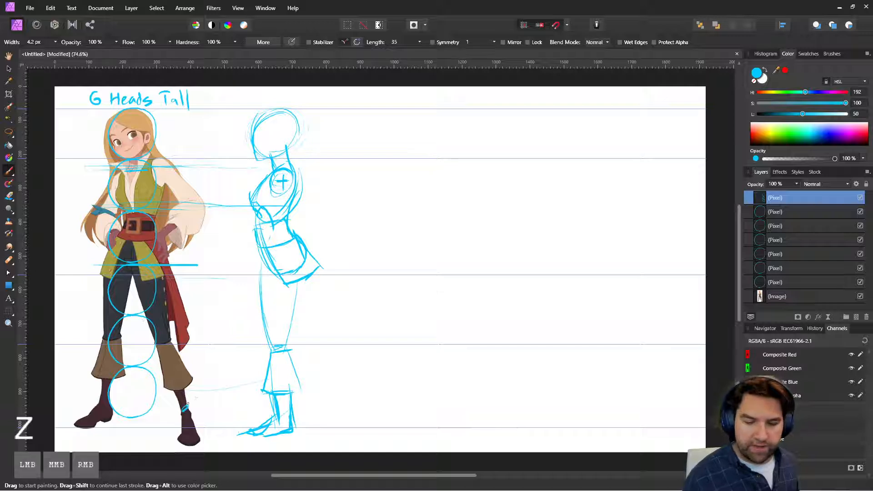
pyautogui.hotkey('ctrl', 'z')
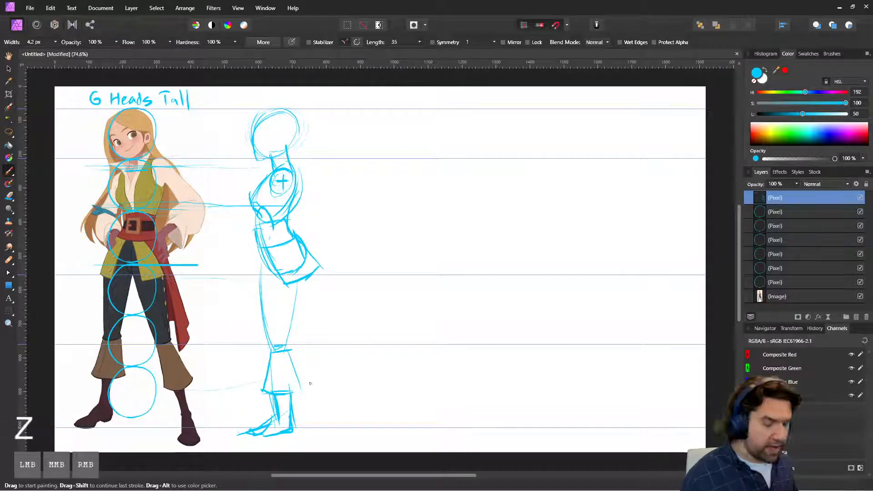
# Step: Reduce the eraser width to 42.6 px and erase the ankle lines between the trouser cuff and the foot
pyautogui.press('e')
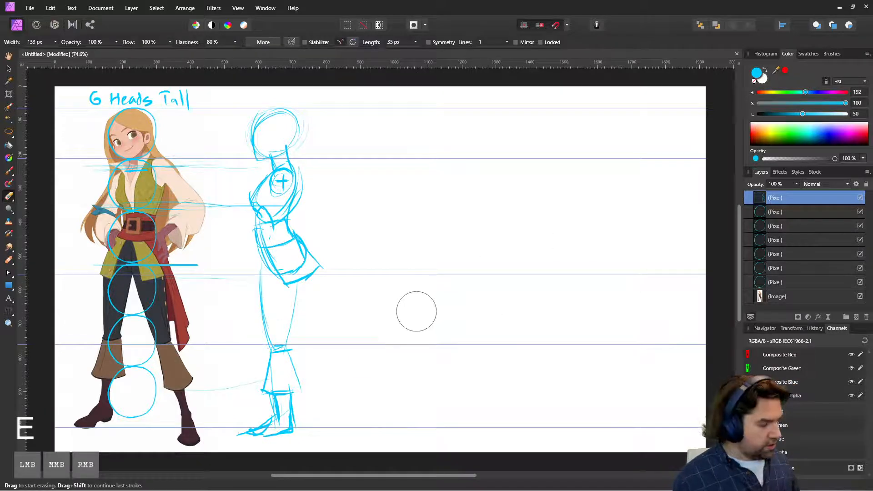
pyautogui.press('[')
pyautogui.press('[')
pyautogui.press('[')
pyautogui.press('[')
pyautogui.press('[')
pyautogui.press('[')
pyautogui.moveTo(293, 420)
pyautogui.mouseDown()
pyautogui.moveTo(282, 405)
pyautogui.moveTo(291, 423)
pyautogui.mouseUp()
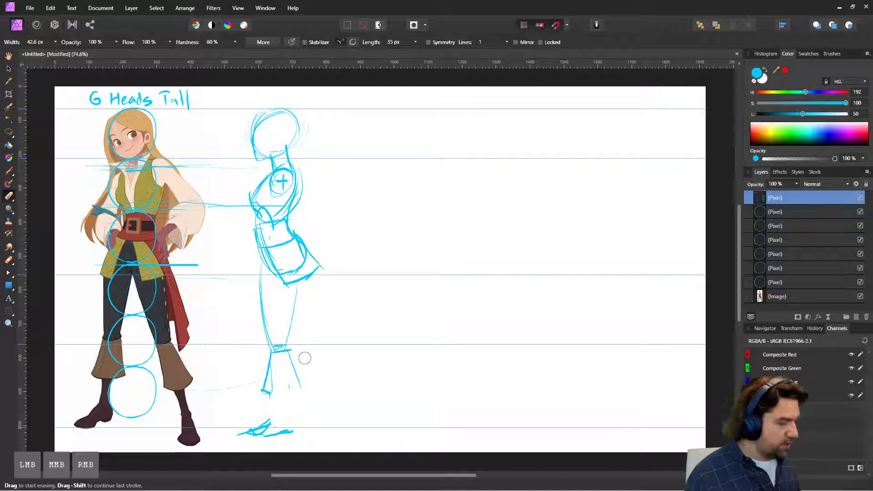
# Step: Redraw a slimmer ankle and heel with the cyan paint brush and firm up the trouser cuff's outline
pyautogui.press('n')
pyautogui.press('b')
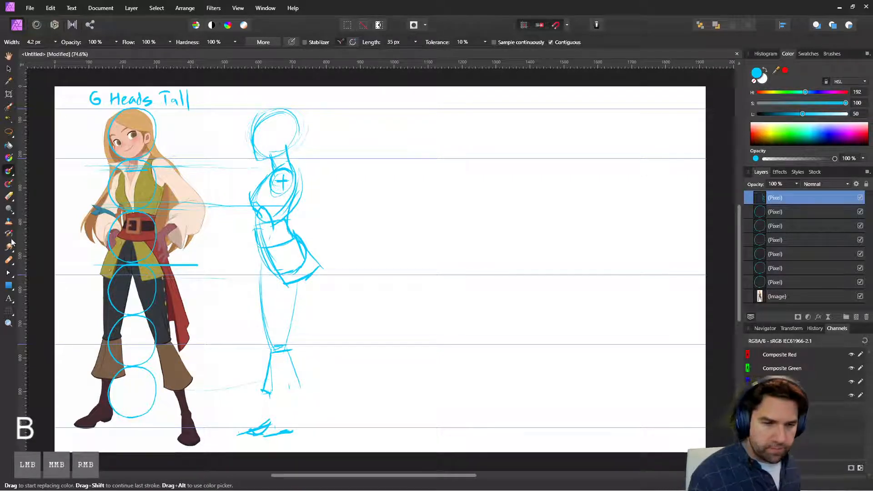
pyautogui.moveTo(10, 174); pyautogui.dragTo(31, 170)
pyautogui.moveTo(275, 392)
pyautogui.mouseDown()
pyautogui.moveTo(279, 424)
pyautogui.moveTo(288, 405)
pyautogui.moveTo(283, 422)
pyautogui.moveTo(295, 432)
pyautogui.moveTo(272, 440)
pyautogui.mouseUp()
pyautogui.moveTo(281, 419); pyautogui.dragTo(268, 429)
pyautogui.moveTo(271, 390)
pyautogui.mouseDown()
pyautogui.moveTo(300, 382)
pyautogui.moveTo(265, 377)
pyautogui.moveTo(273, 349)
pyautogui.mouseUp()
pyautogui.moveTo(274, 351); pyautogui.dragTo(290, 348)
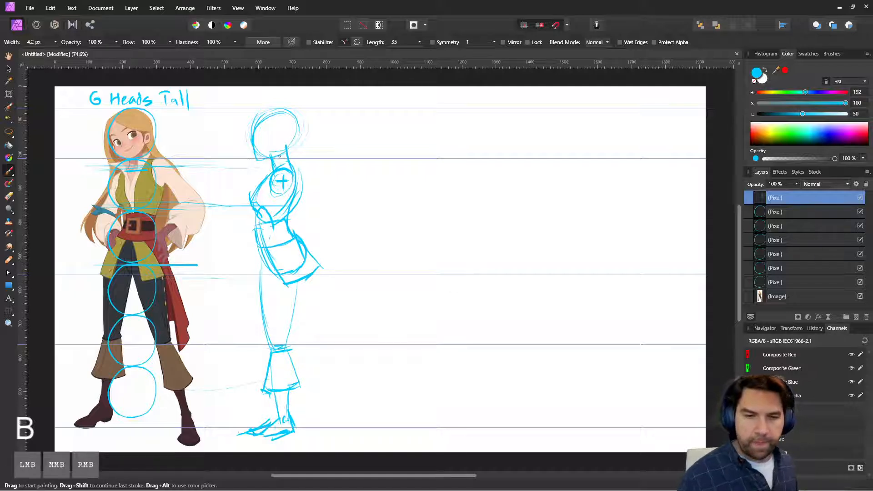
# Step: Add the hairline with long hair flowing down the back and a belt around the waist of the profile figure
pyautogui.moveTo(255, 119)
pyautogui.mouseDown()
pyautogui.moveTo(298, 138)
pyautogui.moveTo(280, 137)
pyautogui.moveTo(312, 138)
pyautogui.mouseUp()
pyautogui.moveTo(286, 115); pyautogui.dragTo(311, 243)
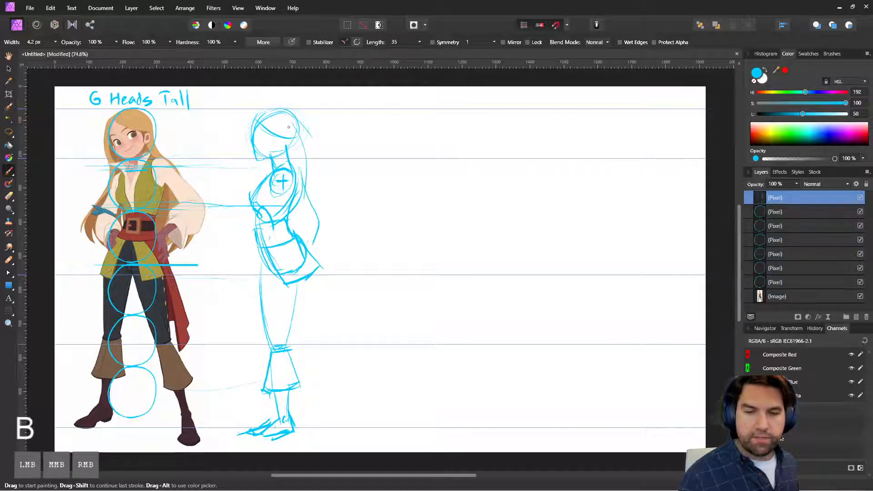
pyautogui.moveTo(296, 132); pyautogui.dragTo(304, 178)
pyautogui.moveTo(257, 157); pyautogui.dragTo(284, 153)
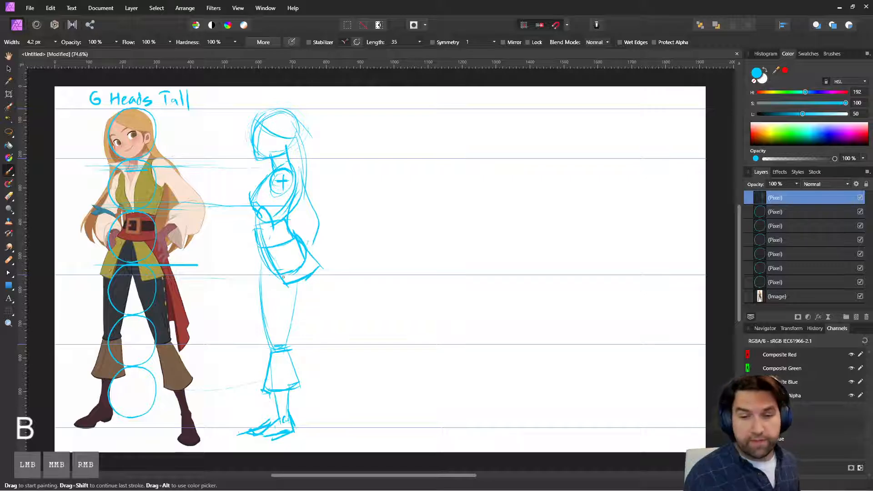
pyautogui.moveTo(255, 230)
pyautogui.mouseDown()
pyautogui.moveTo(266, 229)
pyautogui.moveTo(273, 245)
pyautogui.moveTo(286, 231)
pyautogui.moveTo(294, 239)
pyautogui.mouseUp()
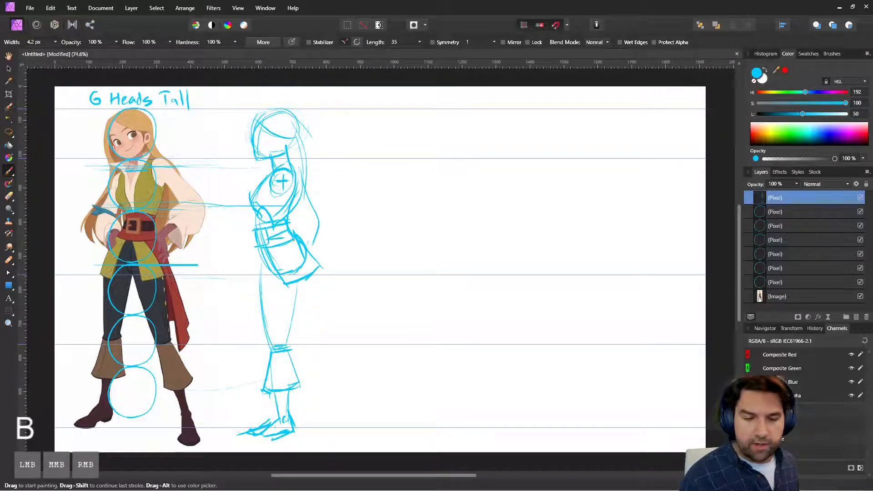
pyautogui.click(278, 328)
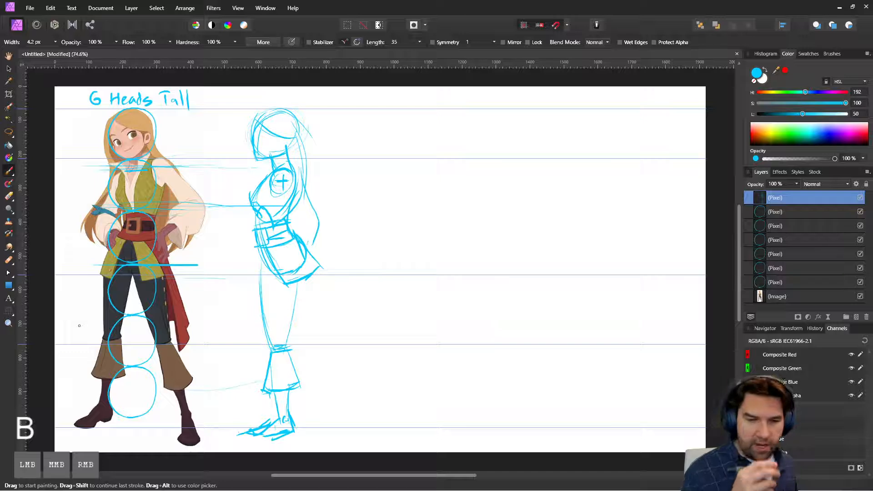
# Step: Draw the character's arm straightened from shoulder through elbow, swing its length downward with arcs, and project the end height toward the profile figure
pyautogui.moveTo(162, 169); pyautogui.dragTo(202, 201)
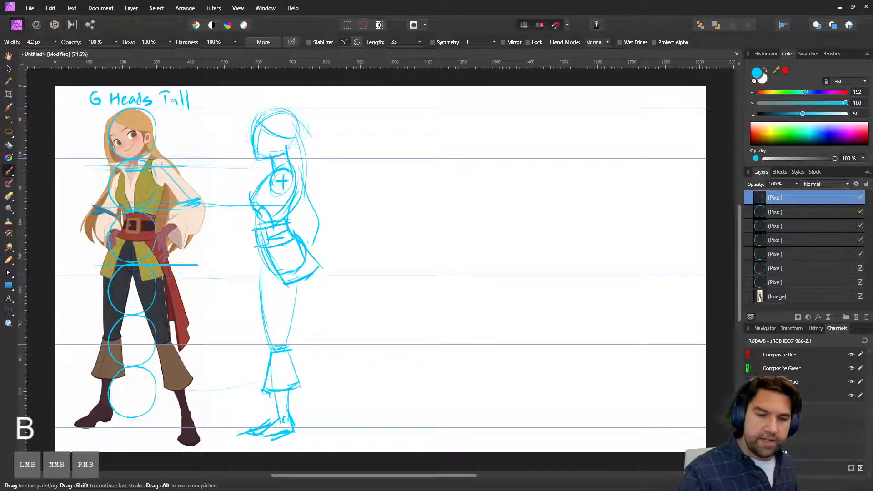
pyautogui.moveTo(151, 167); pyautogui.dragTo(168, 150)
pyautogui.moveTo(205, 223); pyautogui.dragTo(227, 255)
pyautogui.moveTo(225, 251)
pyautogui.mouseDown()
pyautogui.moveTo(219, 260)
pyautogui.moveTo(231, 254)
pyautogui.mouseUp()
pyautogui.moveTo(218, 263); pyautogui.dragTo(230, 255)
pyautogui.moveTo(193, 207)
pyautogui.mouseDown()
pyautogui.moveTo(234, 261)
pyautogui.moveTo(141, 298)
pyautogui.mouseUp()
pyautogui.moveTo(214, 262)
pyautogui.mouseDown()
pyautogui.moveTo(145, 296)
pyautogui.moveTo(112, 297)
pyautogui.moveTo(199, 264)
pyautogui.moveTo(168, 290)
pyautogui.moveTo(260, 288)
pyautogui.mouseUp()
pyautogui.moveTo(157, 293); pyautogui.dragTo(308, 294)
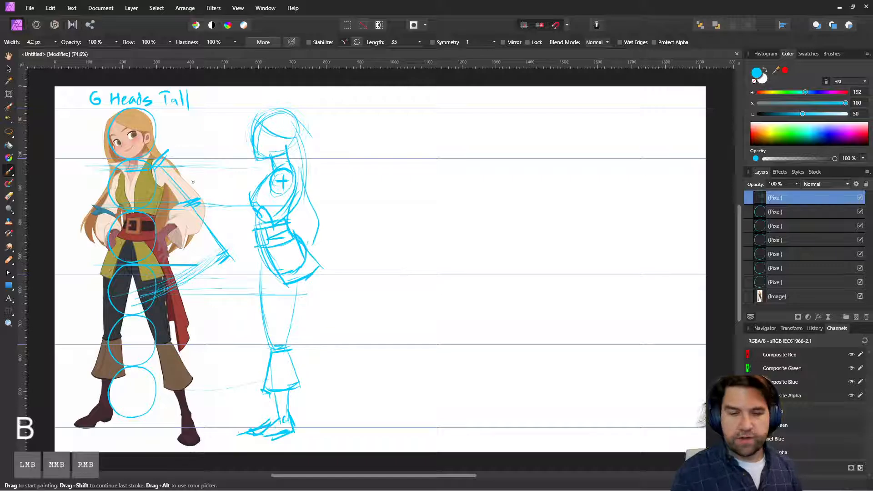
# Step: Mark the arm length beside the profile figure with shoulder and end lines, a light vertical centerline and a midway elbow line
pyautogui.moveTo(318, 157); pyautogui.dragTo(339, 155)
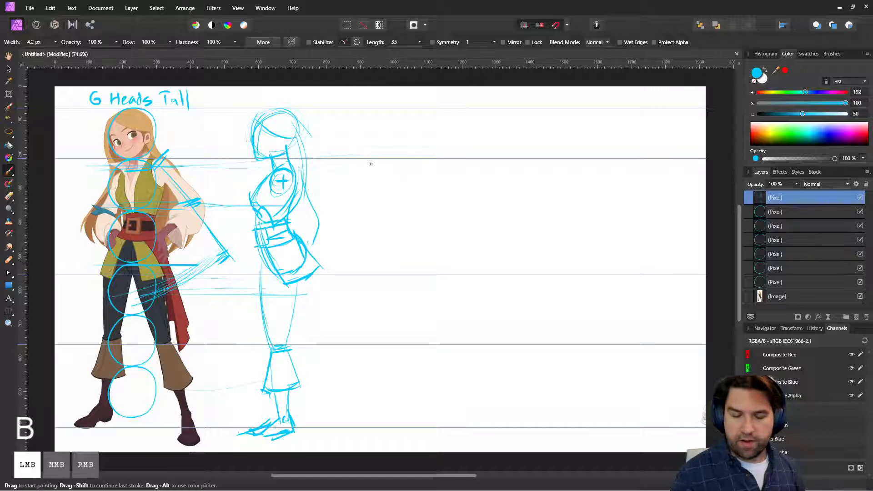
pyautogui.moveTo(367, 185)
pyautogui.mouseDown()
pyautogui.moveTo(390, 164)
pyautogui.moveTo(387, 214)
pyautogui.mouseUp()
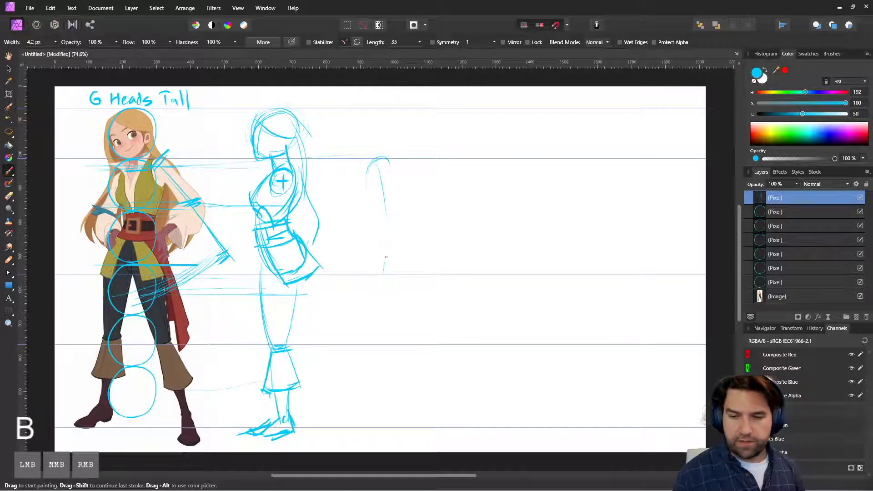
pyautogui.moveTo(386, 257); pyautogui.dragTo(386, 297)
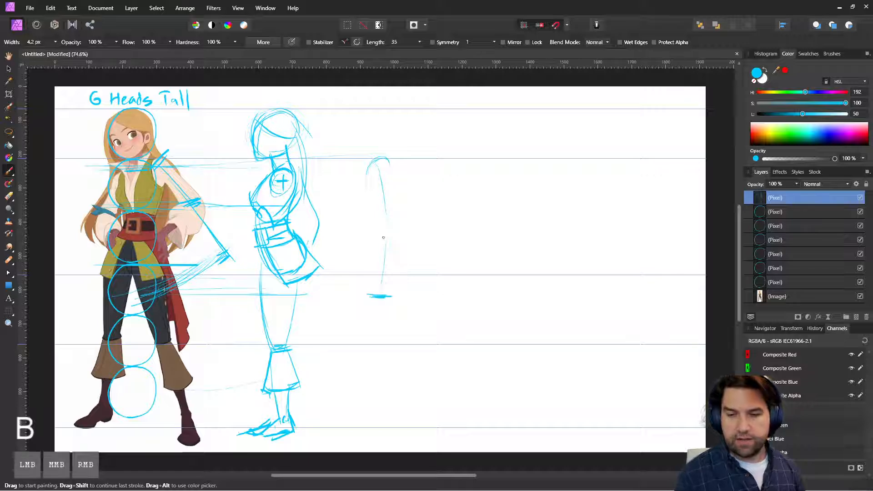
pyautogui.moveTo(356, 156); pyautogui.dragTo(401, 154)
pyautogui.moveTo(367, 295); pyautogui.dragTo(396, 293)
pyautogui.moveTo(378, 228); pyautogui.dragTo(432, 227)
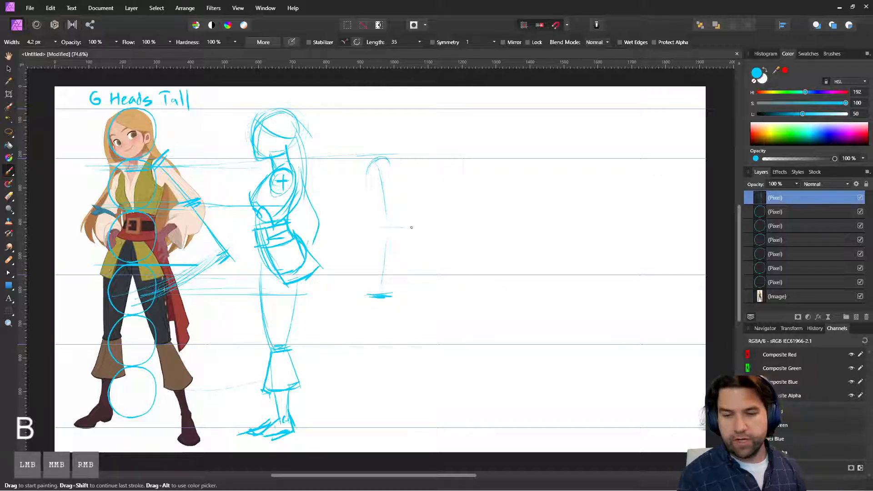
pyautogui.moveTo(370, 226); pyautogui.dragTo(422, 226)
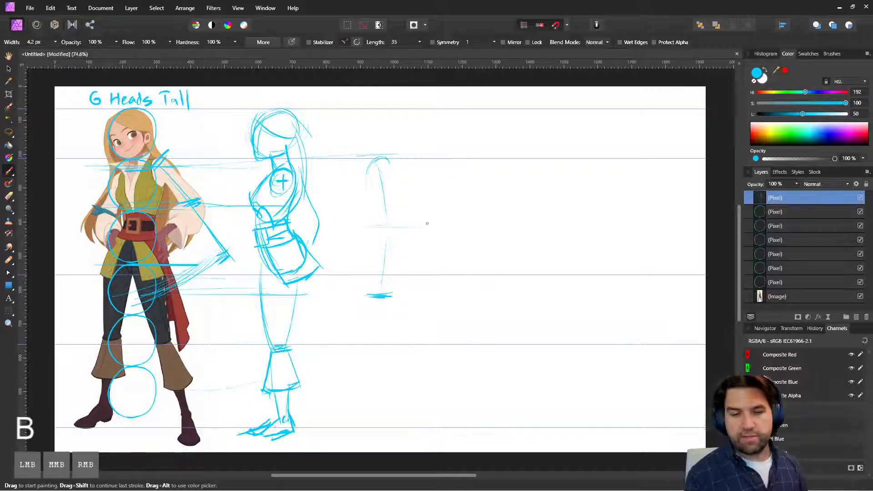
# Step: Outline the separate arm's shoulder, upper sleeve and puffed forearm around its centerline, and undo the first cuff
pyautogui.moveTo(333, 223); pyautogui.dragTo(333, 223)
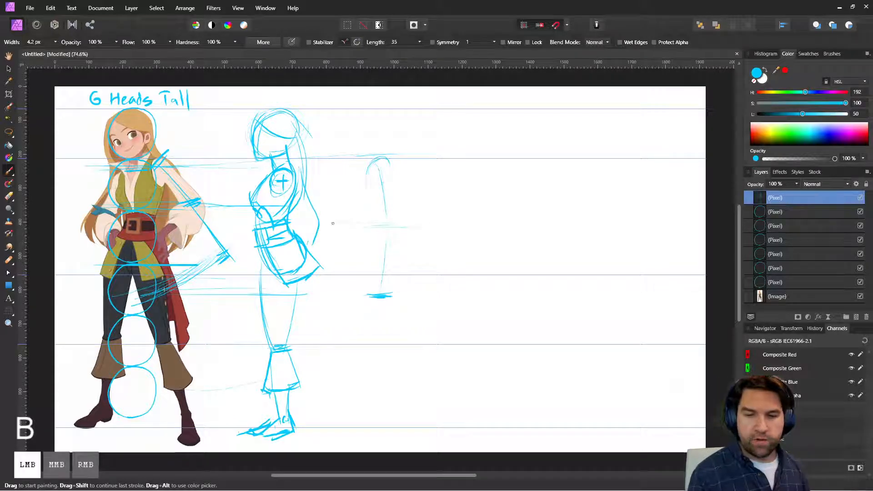
pyautogui.moveTo(237, 210); pyautogui.dragTo(79, 217)
pyautogui.moveTo(366, 176); pyautogui.dragTo(367, 190)
pyautogui.moveTo(377, 157)
pyautogui.mouseDown()
pyautogui.moveTo(364, 181)
pyautogui.moveTo(401, 221)
pyautogui.mouseUp()
pyautogui.moveTo(391, 176); pyautogui.dragTo(397, 220)
pyautogui.moveTo(367, 179)
pyautogui.mouseDown()
pyautogui.moveTo(377, 230)
pyautogui.moveTo(366, 260)
pyautogui.mouseUp()
pyautogui.moveTo(367, 244); pyautogui.dragTo(373, 265)
pyautogui.moveTo(401, 222)
pyautogui.mouseDown()
pyautogui.moveTo(401, 263)
pyautogui.moveTo(373, 266)
pyautogui.moveTo(370, 278)
pyautogui.moveTo(401, 280)
pyautogui.moveTo(396, 261)
pyautogui.mouseUp()
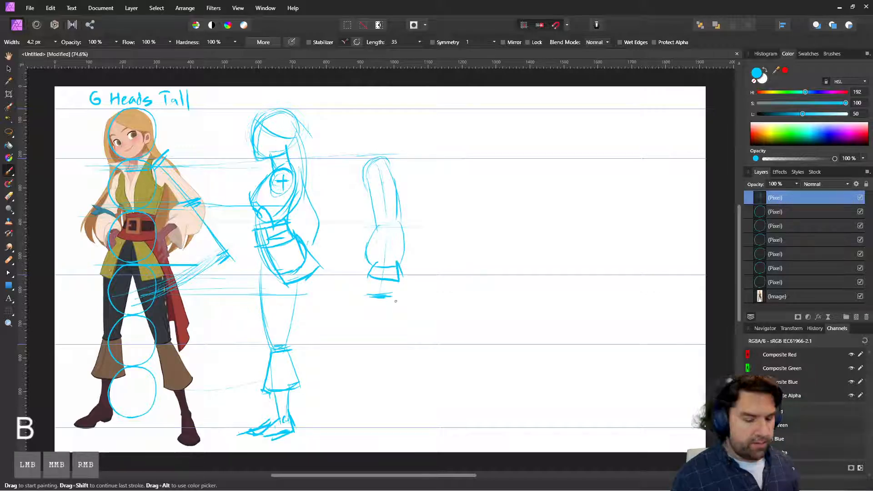
pyautogui.hotkey('ctrl', 'z')
pyautogui.hotkey('ctrl', 'z')
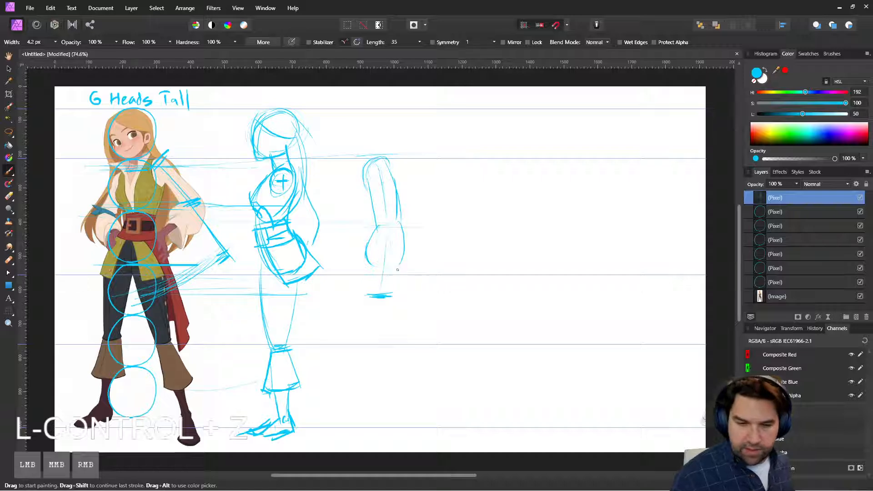
# Step: Draw the hand below the arm's end line and complete the loose sleeve, flared cuff and wrist
pyautogui.moveTo(373, 299)
pyautogui.mouseDown()
pyautogui.moveTo(376, 318)
pyautogui.moveTo(386, 317)
pyautogui.mouseUp()
pyautogui.moveTo(386, 299)
pyautogui.mouseDown()
pyautogui.moveTo(382, 319)
pyautogui.moveTo(366, 319)
pyautogui.moveTo(371, 337)
pyautogui.moveTo(375, 324)
pyautogui.mouseUp()
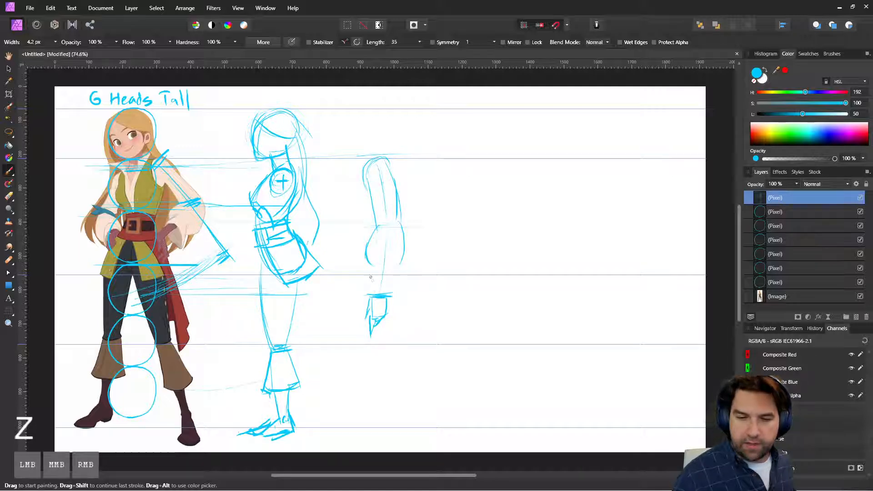
pyautogui.moveTo(371, 277)
pyautogui.mouseDown()
pyautogui.moveTo(404, 295)
pyautogui.moveTo(398, 269)
pyautogui.moveTo(414, 248)
pyautogui.mouseUp()
pyautogui.moveTo(406, 209)
pyautogui.mouseDown()
pyautogui.moveTo(414, 248)
pyautogui.moveTo(381, 215)
pyautogui.mouseUp()
pyautogui.moveTo(395, 178); pyautogui.dragTo(407, 223)
pyautogui.moveTo(360, 170); pyautogui.dragTo(385, 157)
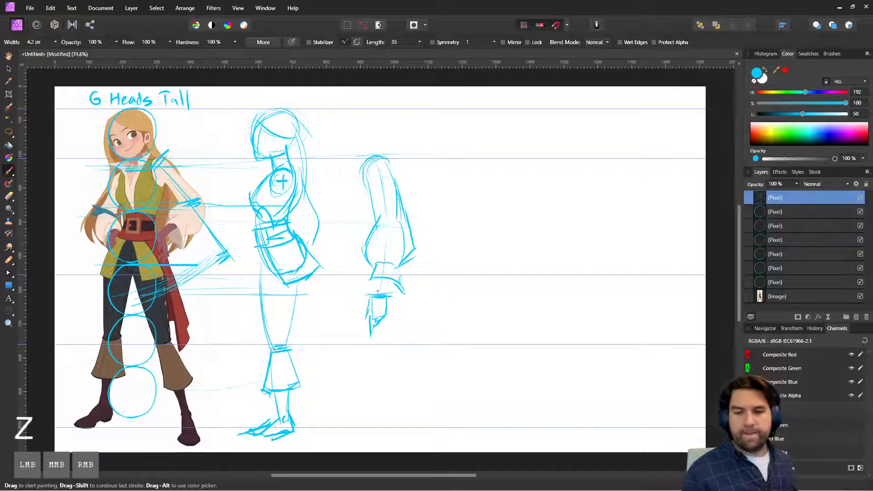
pyautogui.moveTo(376, 278)
pyautogui.mouseDown()
pyautogui.moveTo(373, 297)
pyautogui.moveTo(384, 296)
pyautogui.moveTo(373, 298)
pyautogui.mouseUp()
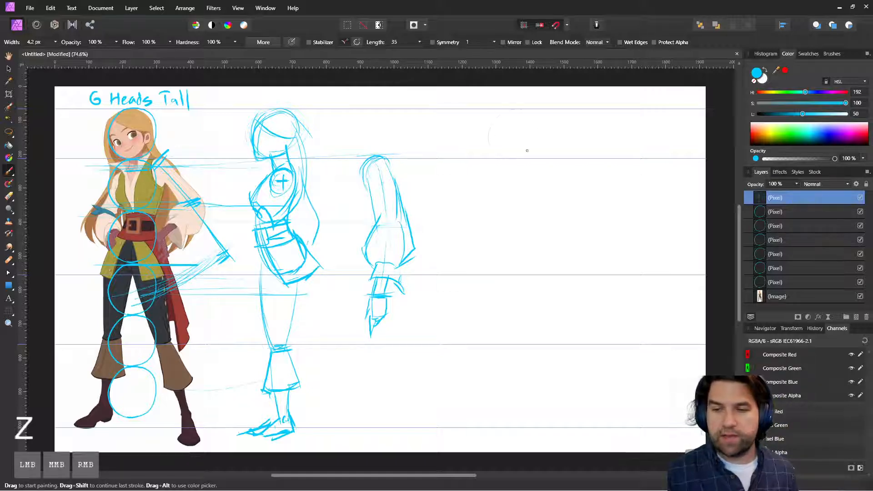
# Step: Start a front-view figure in the empty area with a head oval, facial cross lines and a tapered torso
pyautogui.moveTo(496, 145); pyautogui.dragTo(521, 110)
pyautogui.moveTo(503, 114)
pyautogui.mouseDown()
pyautogui.moveTo(527, 109)
pyautogui.moveTo(514, 164)
pyautogui.mouseUp()
pyautogui.moveTo(499, 135); pyautogui.dragTo(530, 133)
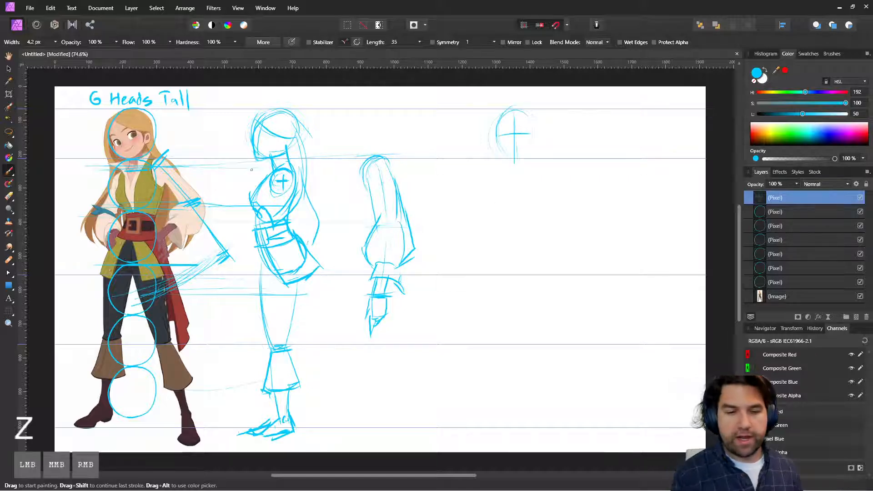
pyautogui.moveTo(494, 175)
pyautogui.mouseDown()
pyautogui.moveTo(555, 173)
pyautogui.moveTo(496, 203)
pyautogui.mouseUp()
pyautogui.moveTo(541, 182); pyautogui.dragTo(533, 222)
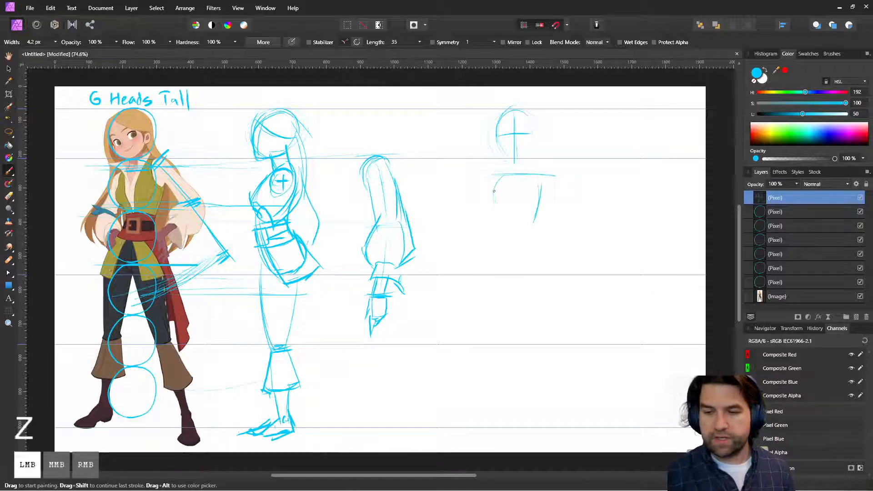
pyautogui.moveTo(494, 191)
pyautogui.mouseDown()
pyautogui.moveTo(508, 232)
pyautogui.moveTo(554, 229)
pyautogui.mouseUp()
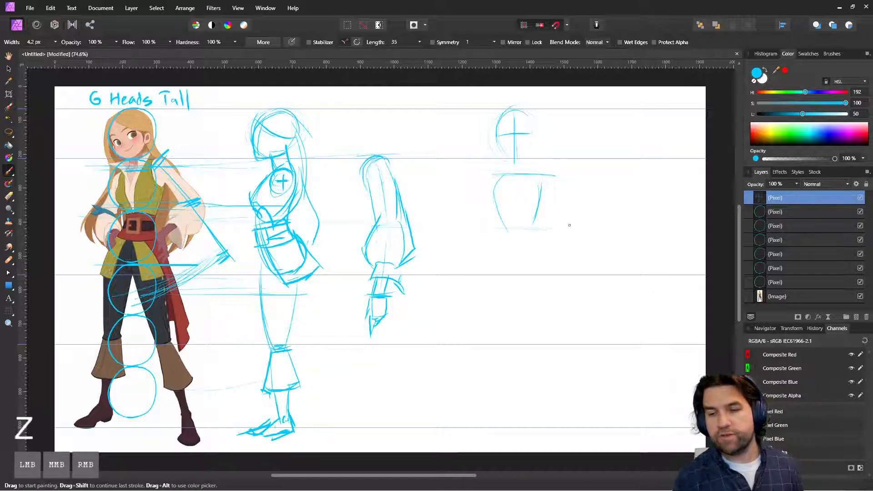
# Step: Project the reference's waist height across to the front-view figure and firm up its vest sides, shoulders and upper sleeves
pyautogui.moveTo(177, 226); pyautogui.dragTo(559, 226)
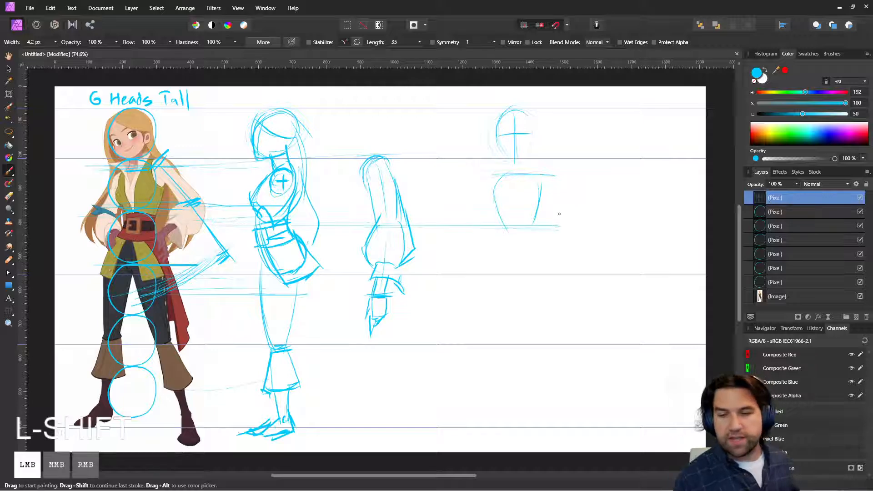
pyautogui.moveTo(505, 226); pyautogui.dragTo(508, 231)
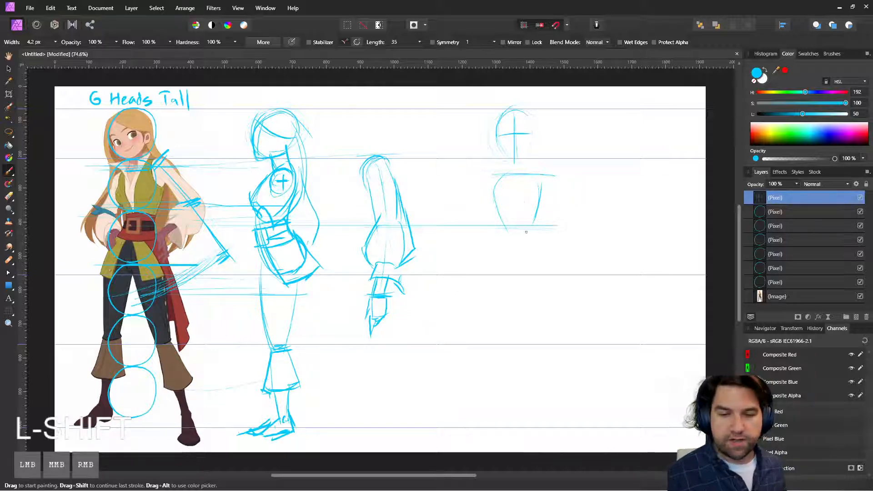
pyautogui.moveTo(167, 226)
pyautogui.mouseDown()
pyautogui.moveTo(532, 225)
pyautogui.moveTo(512, 229)
pyautogui.moveTo(523, 221)
pyautogui.moveTo(531, 233)
pyautogui.moveTo(517, 235)
pyautogui.moveTo(536, 233)
pyautogui.moveTo(505, 222)
pyautogui.moveTo(536, 173)
pyautogui.mouseUp()
pyautogui.moveTo(511, 223); pyautogui.dragTo(505, 173)
pyautogui.moveTo(506, 206)
pyautogui.mouseDown()
pyautogui.moveTo(499, 160)
pyautogui.moveTo(537, 163)
pyautogui.moveTo(528, 181)
pyautogui.moveTo(533, 171)
pyautogui.moveTo(554, 175)
pyautogui.mouseUp()
pyautogui.moveTo(553, 179); pyautogui.dragTo(549, 190)
pyautogui.moveTo(490, 183); pyautogui.dragTo(484, 196)
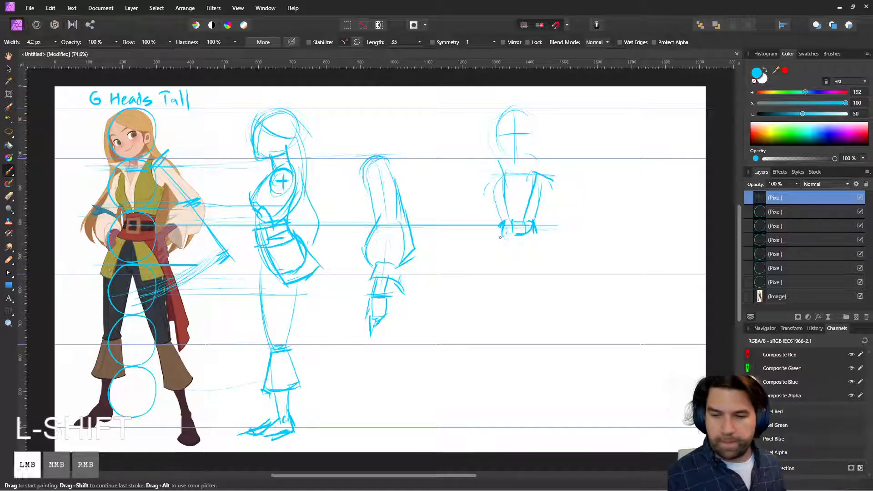
# Step: Add the belt and open coat flaps to the front-view figure and lightly indicate the legs beneath
pyautogui.moveTo(500, 237); pyautogui.dragTo(530, 245)
pyautogui.moveTo(506, 214); pyautogui.dragTo(545, 216)
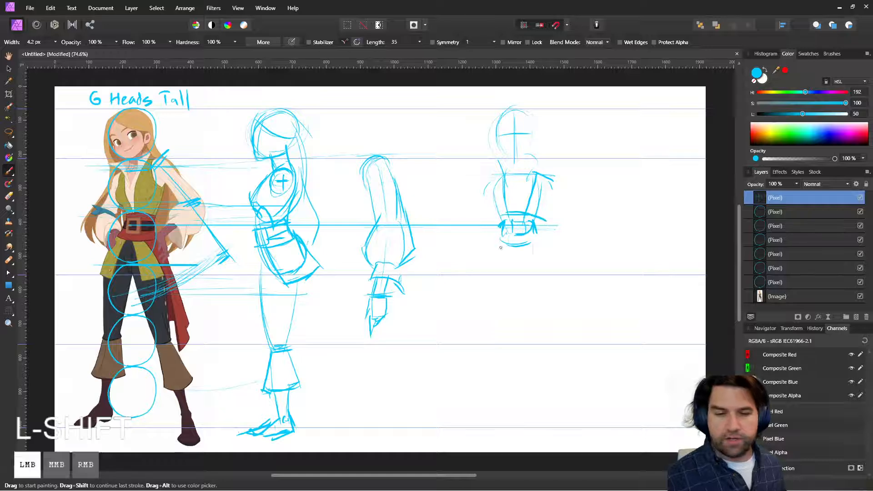
pyautogui.moveTo(500, 243)
pyautogui.mouseDown()
pyautogui.moveTo(488, 286)
pyautogui.moveTo(490, 273)
pyautogui.mouseUp()
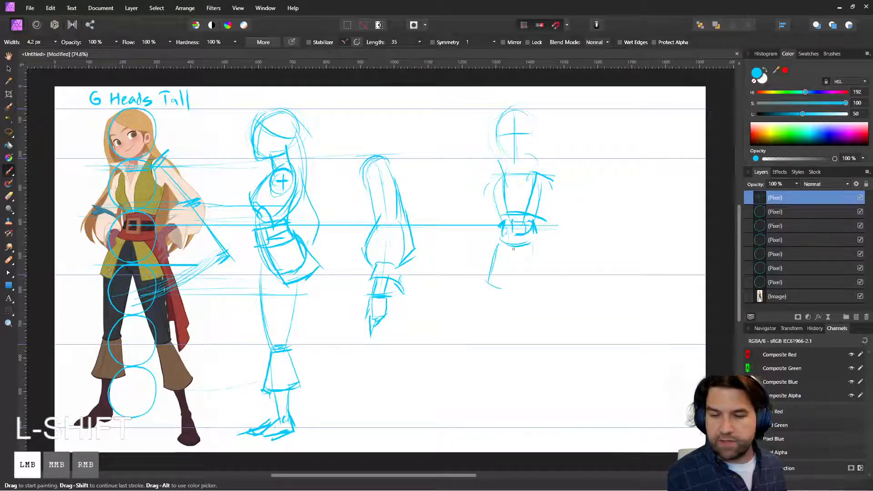
pyautogui.moveTo(516, 246)
pyautogui.mouseDown()
pyautogui.moveTo(496, 288)
pyautogui.moveTo(541, 294)
pyautogui.mouseUp()
pyautogui.moveTo(536, 235); pyautogui.dragTo(553, 277)
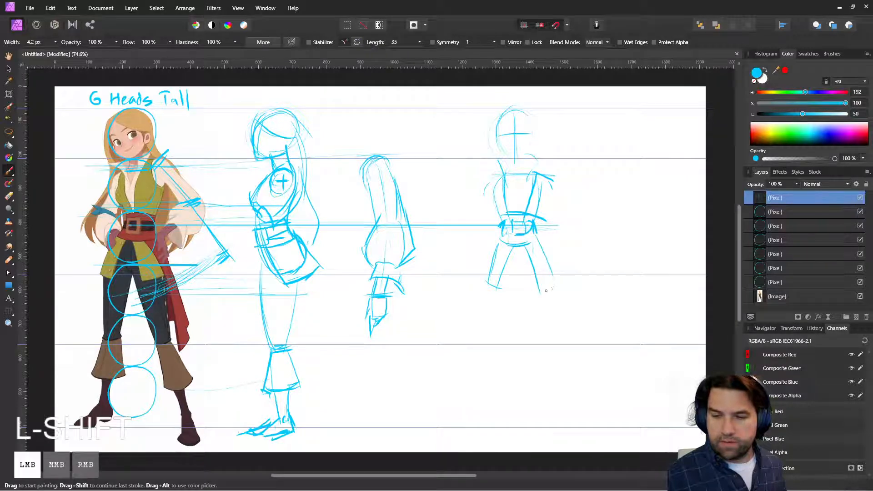
pyautogui.moveTo(486, 293); pyautogui.dragTo(486, 325)
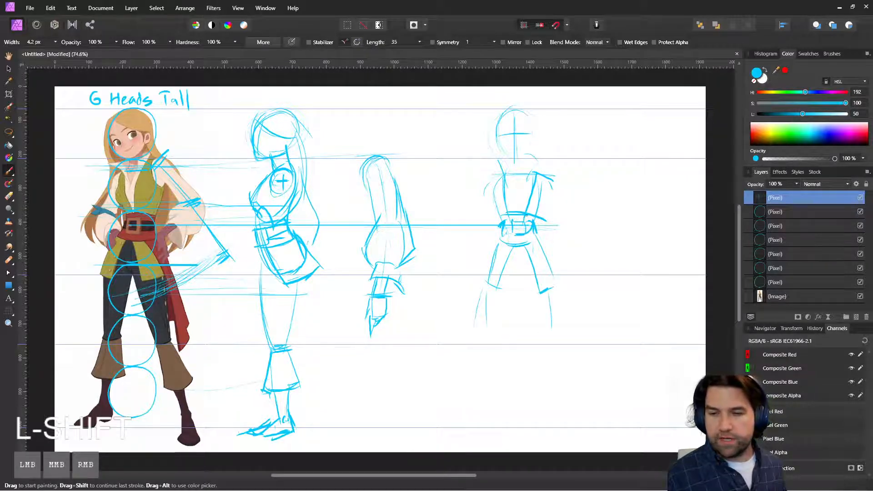
pyautogui.moveTo(492, 189); pyautogui.dragTo(497, 221)
pyautogui.click(388, 365)
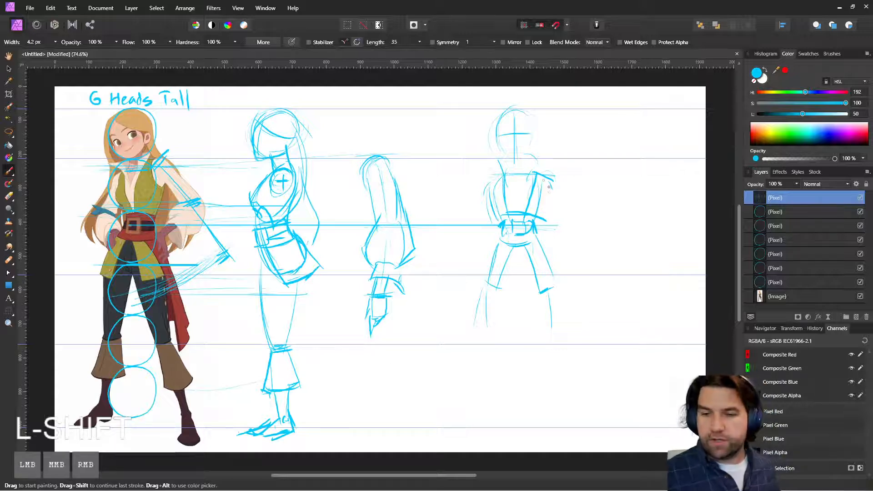
pyautogui.moveTo(551, 188); pyautogui.dragTo(584, 258)
pyautogui.hotkey('ctrl', 'z')
pyautogui.moveTo(548, 185); pyautogui.dragTo(606, 270)
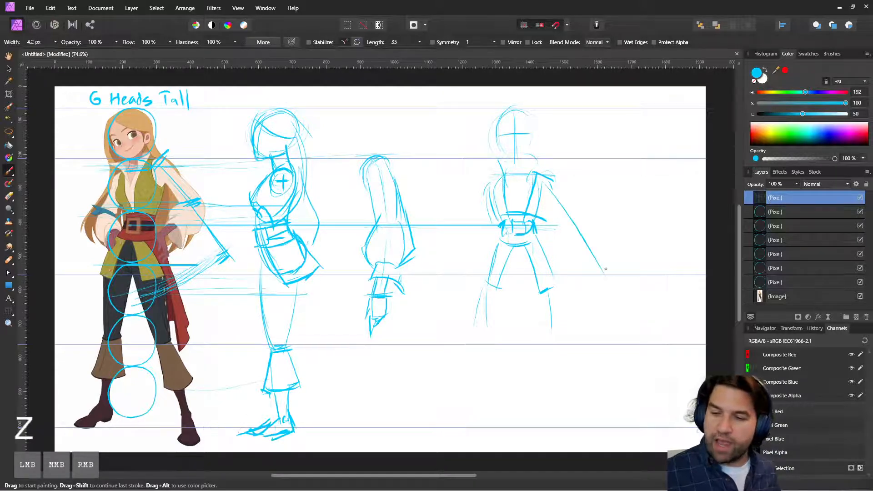
pyautogui.hotkey('ctrl', 'z')
pyautogui.moveTo(552, 177); pyautogui.dragTo(669, 174)
pyautogui.hotkey('ctrl', 'z')
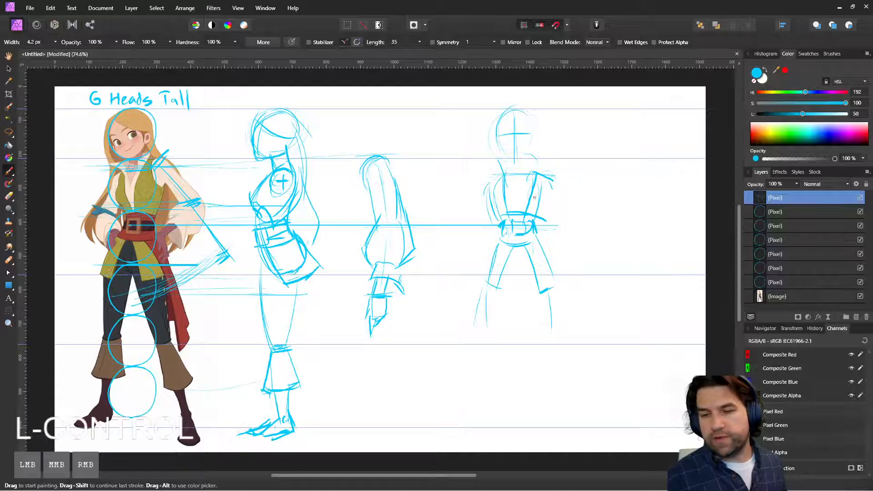
pyautogui.moveTo(536, 199); pyautogui.dragTo(605, 171)
pyautogui.moveTo(558, 185)
pyautogui.mouseDown()
pyautogui.moveTo(640, 167)
pyautogui.moveTo(648, 184)
pyautogui.moveTo(643, 168)
pyautogui.moveTo(640, 208)
pyautogui.moveTo(635, 187)
pyautogui.moveTo(607, 190)
pyautogui.moveTo(635, 189)
pyautogui.moveTo(648, 172)
pyautogui.moveTo(672, 171)
pyautogui.mouseUp()
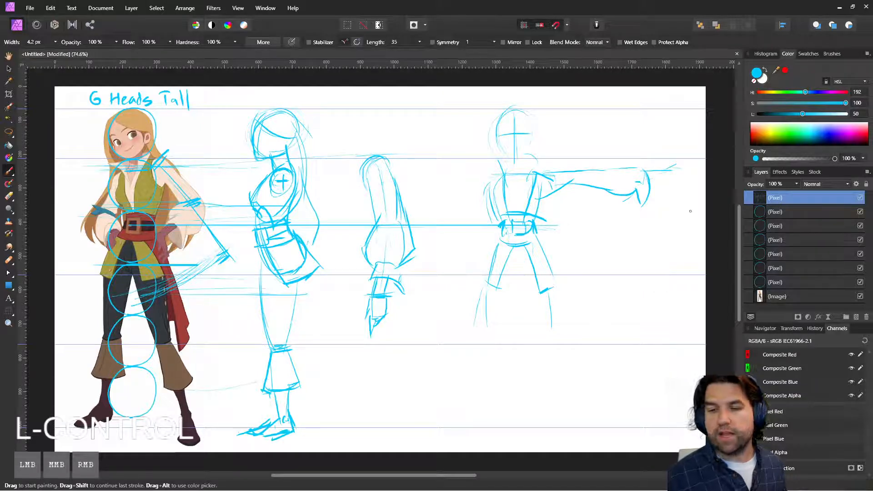
pyautogui.hotkey('ctrl', 'z')
pyautogui.hotkey('ctrl', 'z')
pyautogui.hotkey('ctrl', 'z')
pyautogui.hotkey('ctrl', 'z')
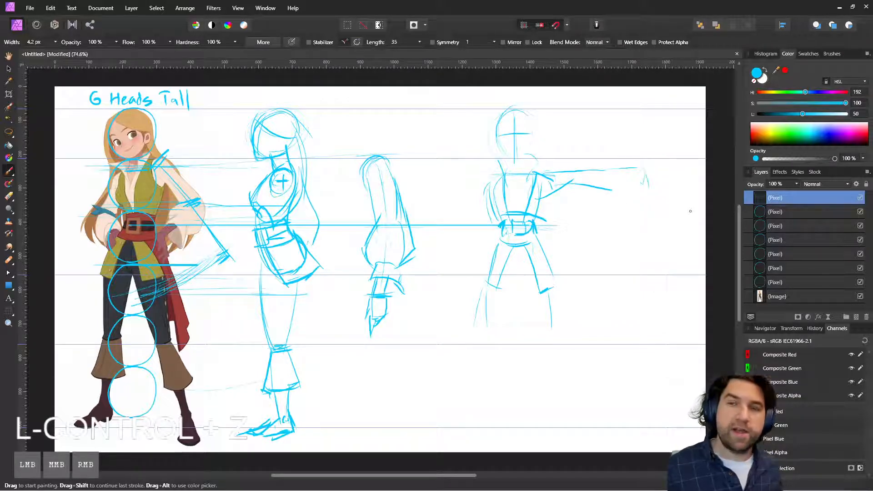
pyautogui.hotkey('ctrl', 'z')
pyautogui.hotkey('ctrl', 'z')
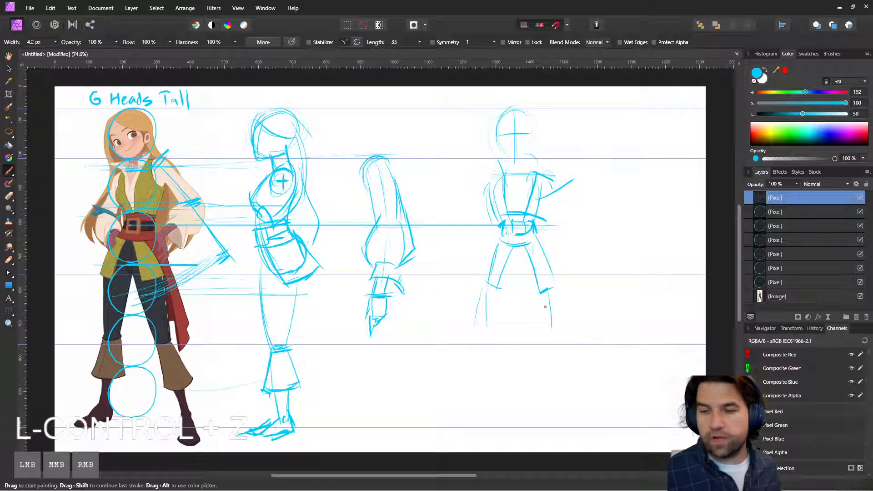
pyautogui.hotkey('ctrl', 'z')
# Step: Draw slanted arm lines from both shoulders and flesh out one arm with a loose sleeve, cuff and hand
pyautogui.moveTo(554, 195); pyautogui.dragTo(617, 279)
pyautogui.moveTo(487, 183); pyautogui.dragTo(430, 287)
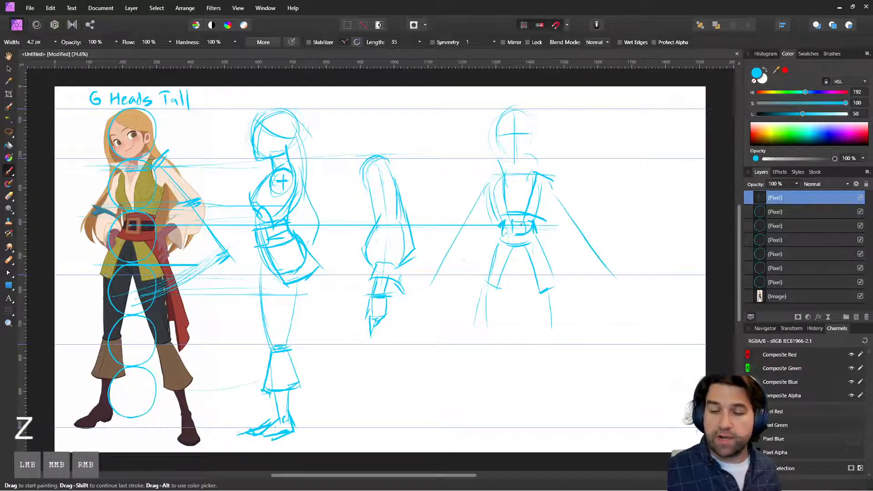
pyautogui.moveTo(554, 180)
pyautogui.mouseDown()
pyautogui.moveTo(579, 250)
pyautogui.moveTo(614, 273)
pyautogui.moveTo(601, 298)
pyautogui.moveTo(606, 288)
pyautogui.mouseUp()
pyautogui.moveTo(606, 288)
pyautogui.mouseDown()
pyautogui.moveTo(609, 309)
pyautogui.moveTo(618, 279)
pyautogui.moveTo(599, 276)
pyautogui.moveTo(590, 258)
pyautogui.moveTo(572, 279)
pyautogui.mouseUp()
pyautogui.moveTo(574, 283)
pyautogui.mouseDown()
pyautogui.moveTo(597, 259)
pyautogui.moveTo(572, 276)
pyautogui.mouseUp()
pyautogui.moveTo(583, 247); pyautogui.dragTo(571, 261)
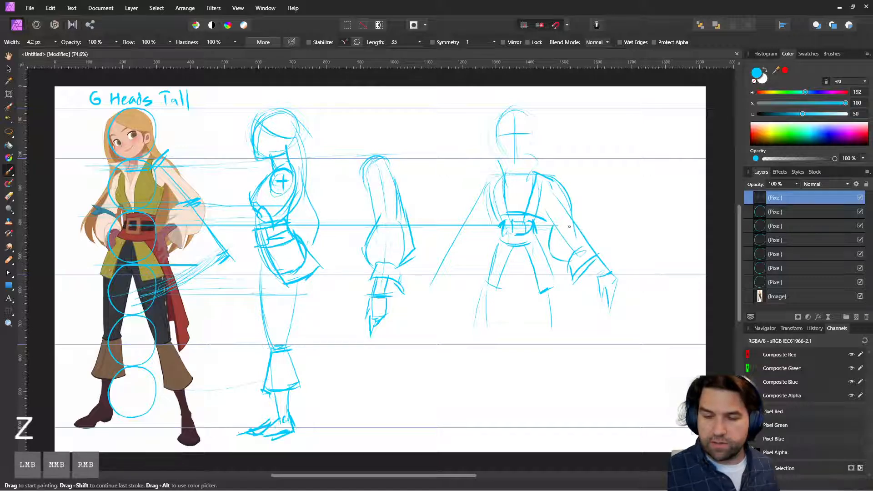
pyautogui.moveTo(580, 227); pyautogui.dragTo(587, 238)
pyautogui.moveTo(564, 235); pyautogui.dragTo(550, 195)
pyautogui.moveTo(559, 187)
pyautogui.mouseDown()
pyautogui.moveTo(584, 233)
pyautogui.moveTo(553, 221)
pyautogui.moveTo(545, 181)
pyautogui.mouseUp()
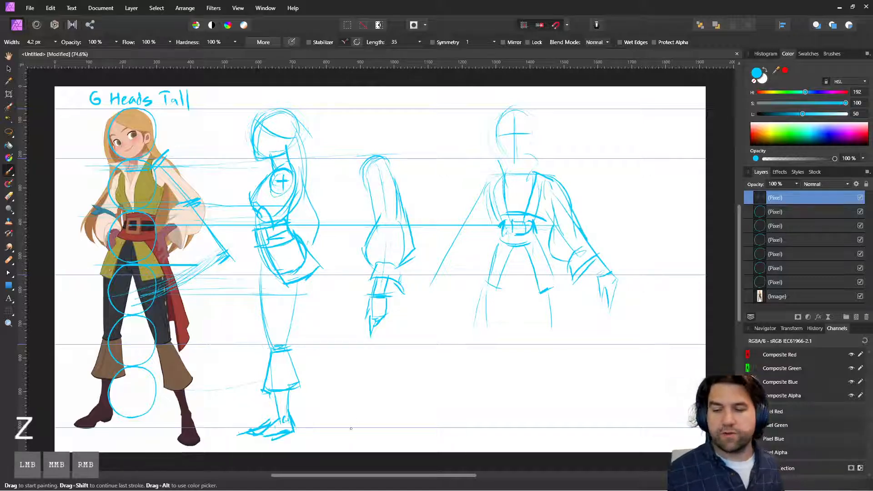
# Step: Redraw the outer edge and hem of the front-view figure's coat flap beneath the finished arm
pyautogui.moveTo(543, 242); pyautogui.dragTo(559, 283)
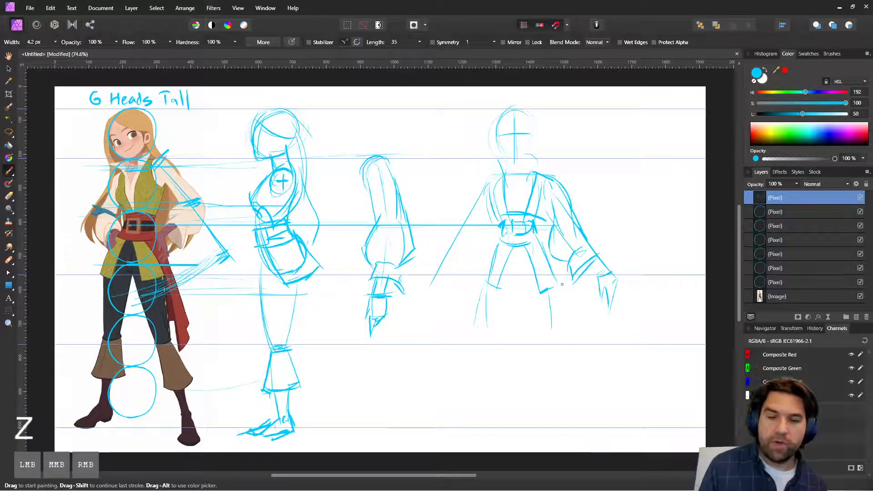
pyautogui.moveTo(541, 292); pyautogui.dragTo(557, 286)
pyautogui.click(318, 106)
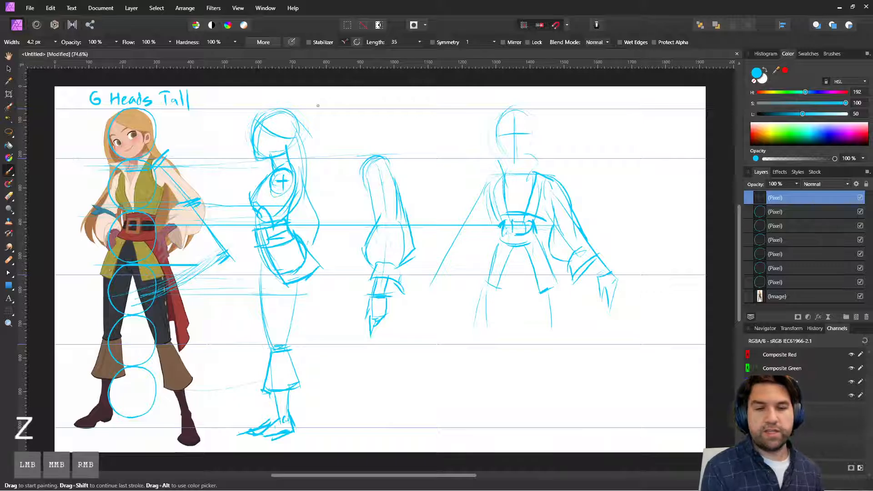
pyautogui.moveTo(256, 136); pyautogui.dragTo(291, 110)
pyautogui.moveTo(288, 222)
pyautogui.mouseDown()
pyautogui.moveTo(289, 232)
pyautogui.moveTo(288, 221)
pyautogui.mouseUp()
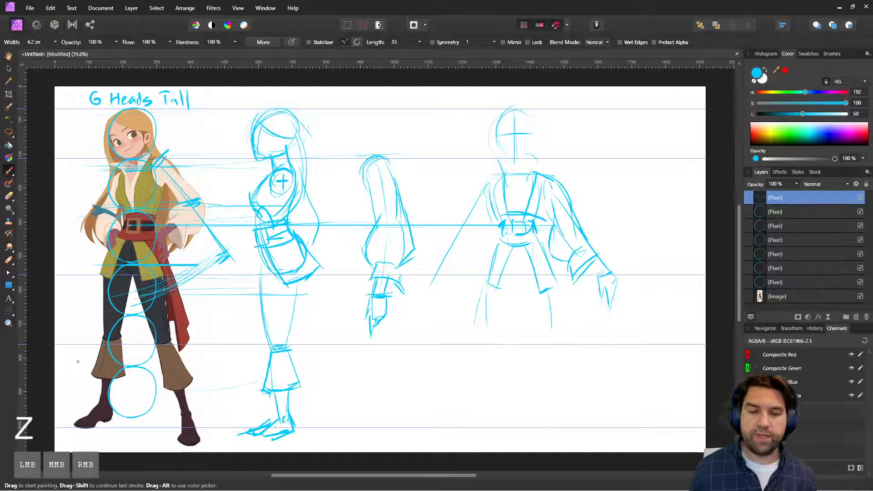
pyautogui.moveTo(80, 345); pyautogui.dragTo(125, 341)
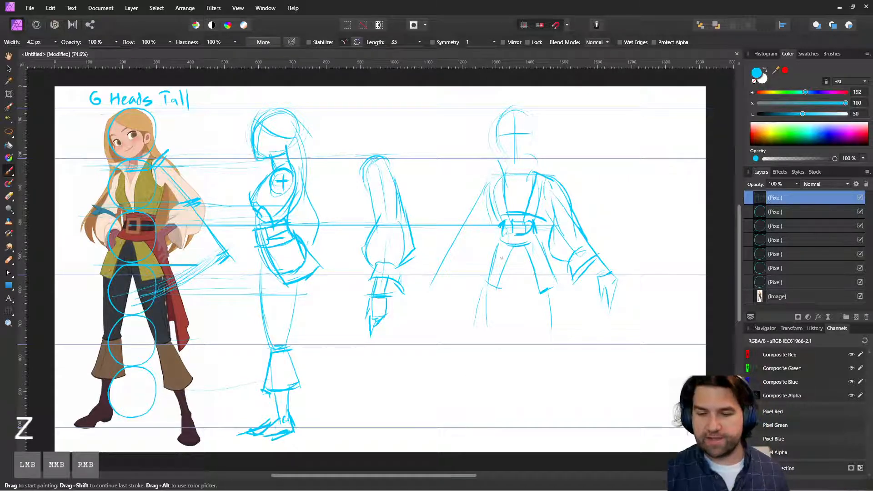
# Step: Circle the pelvis area on the reference and sketch the front-view figure's lower legs and feet down to the lowest guide
pyautogui.moveTo(121, 240)
pyautogui.mouseDown()
pyautogui.moveTo(152, 236)
pyautogui.moveTo(143, 235)
pyautogui.mouseUp()
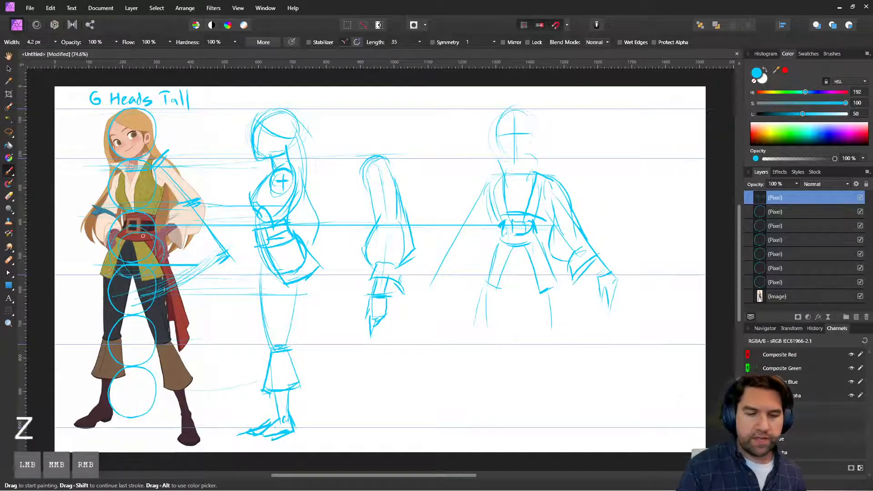
pyautogui.moveTo(531, 242)
pyautogui.mouseDown()
pyautogui.moveTo(539, 269)
pyautogui.moveTo(508, 273)
pyautogui.mouseUp()
pyautogui.moveTo(537, 270)
pyautogui.mouseDown()
pyautogui.moveTo(482, 353)
pyautogui.moveTo(553, 351)
pyautogui.moveTo(569, 404)
pyautogui.mouseUp()
pyautogui.moveTo(552, 350); pyautogui.dragTo(575, 430)
pyautogui.moveTo(484, 353)
pyautogui.mouseDown()
pyautogui.moveTo(476, 417)
pyautogui.moveTo(460, 432)
pyautogui.moveTo(482, 433)
pyautogui.mouseUp()
pyautogui.moveTo(568, 415)
pyautogui.mouseDown()
pyautogui.moveTo(584, 434)
pyautogui.moveTo(564, 434)
pyautogui.mouseUp()
pyautogui.moveTo(553, 382); pyautogui.dragTo(567, 417)
pyautogui.moveTo(555, 370); pyautogui.dragTo(570, 406)
# Step: Draw the flared trouser cuffs on both legs of the front-view figure, starting at the knee guide
pyautogui.moveTo(491, 376)
pyautogui.mouseDown()
pyautogui.moveTo(478, 422)
pyautogui.moveTo(483, 362)
pyautogui.moveTo(496, 378)
pyautogui.mouseUp()
pyautogui.moveTo(473, 348)
pyautogui.mouseDown()
pyautogui.moveTo(492, 348)
pyautogui.moveTo(495, 391)
pyautogui.mouseUp()
pyautogui.moveTo(475, 349)
pyautogui.mouseDown()
pyautogui.moveTo(462, 393)
pyautogui.moveTo(568, 389)
pyautogui.mouseUp()
pyautogui.moveTo(544, 392)
pyautogui.mouseDown()
pyautogui.moveTo(542, 354)
pyautogui.moveTo(564, 346)
pyautogui.mouseUp()
pyautogui.moveTo(563, 347); pyautogui.dragTo(573, 390)
pyautogui.moveTo(572, 381); pyautogui.dragTo(579, 389)
# Step: Outline the inner and outer thighs of the front-view figure from the hips down to the knees
pyautogui.moveTo(518, 296); pyautogui.dragTo(545, 351)
pyautogui.moveTo(550, 293); pyautogui.dragTo(556, 348)
pyautogui.moveTo(500, 335); pyautogui.dragTo(492, 356)
pyautogui.moveTo(483, 278); pyautogui.dragTo(474, 343)
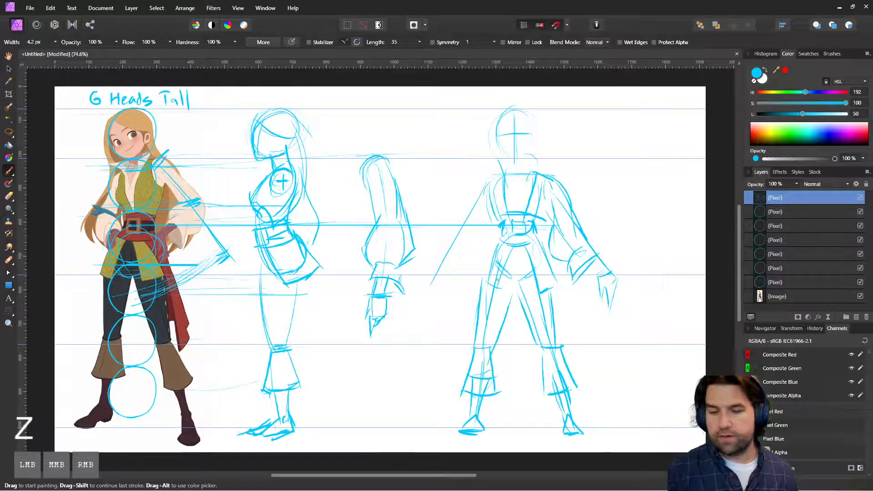
pyautogui.moveTo(484, 284)
pyautogui.mouseDown()
pyautogui.moveTo(499, 249)
pyautogui.moveTo(480, 316)
pyautogui.mouseUp()
# Step: Refine the coat flap edges and add the long sash hanging from the belt past the knee
pyautogui.moveTo(496, 238)
pyautogui.mouseDown()
pyautogui.moveTo(476, 283)
pyautogui.moveTo(515, 283)
pyautogui.mouseUp()
pyautogui.moveTo(529, 243)
pyautogui.mouseDown()
pyautogui.moveTo(583, 339)
pyautogui.moveTo(591, 377)
pyautogui.mouseUp()
pyautogui.moveTo(556, 297); pyautogui.dragTo(574, 359)
pyautogui.moveTo(572, 359); pyautogui.dragTo(591, 347)
pyautogui.moveTo(561, 298); pyautogui.dragTo(575, 363)
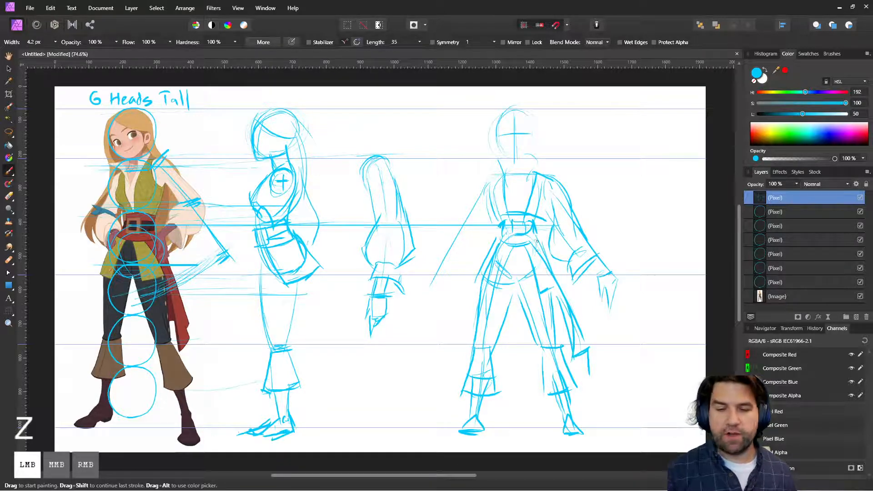
pyautogui.moveTo(536, 241); pyautogui.dragTo(537, 255)
pyautogui.moveTo(533, 222); pyautogui.dragTo(537, 234)
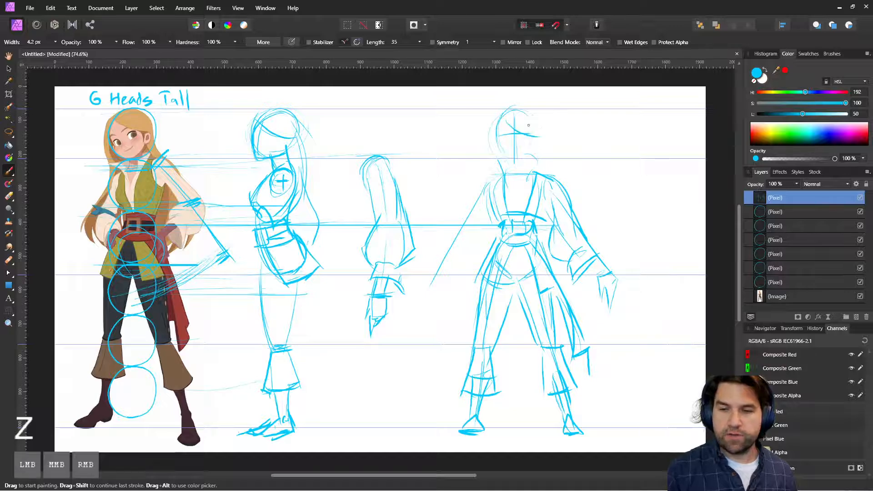
# Step: Draw the front-view figure's hair framing the head and define the face's cheeks and jawline
pyautogui.moveTo(494, 128)
pyautogui.mouseDown()
pyautogui.moveTo(508, 105)
pyautogui.moveTo(539, 119)
pyautogui.moveTo(543, 164)
pyautogui.mouseUp()
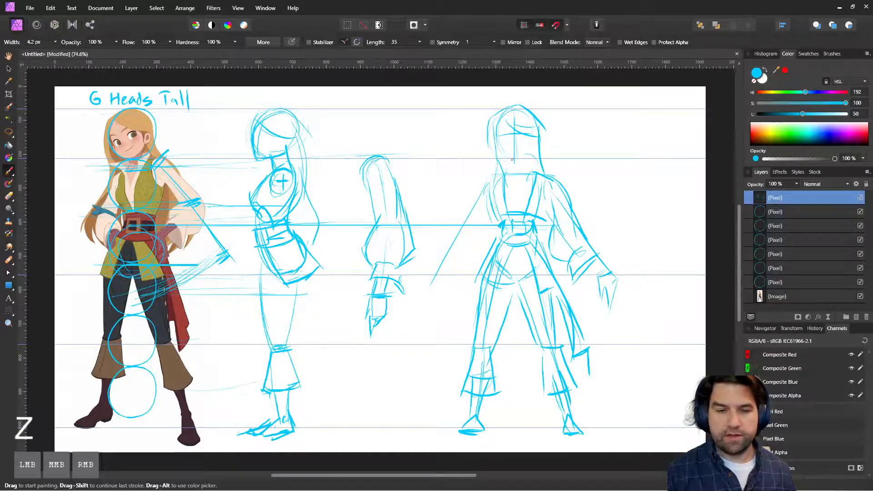
pyautogui.moveTo(495, 146)
pyautogui.mouseDown()
pyautogui.moveTo(516, 165)
pyautogui.moveTo(535, 147)
pyautogui.mouseUp()
pyautogui.moveTo(537, 137); pyautogui.dragTo(532, 153)
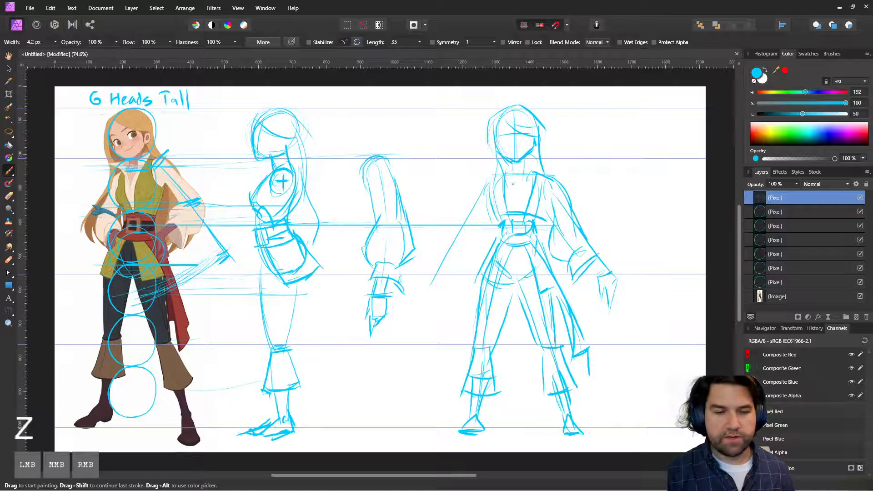
# Step: Carry the chest height across from the reference and draw the V-shaped shirt and vest neckline on the front-view figure
pyautogui.moveTo(513, 184); pyautogui.dragTo(511, 192)
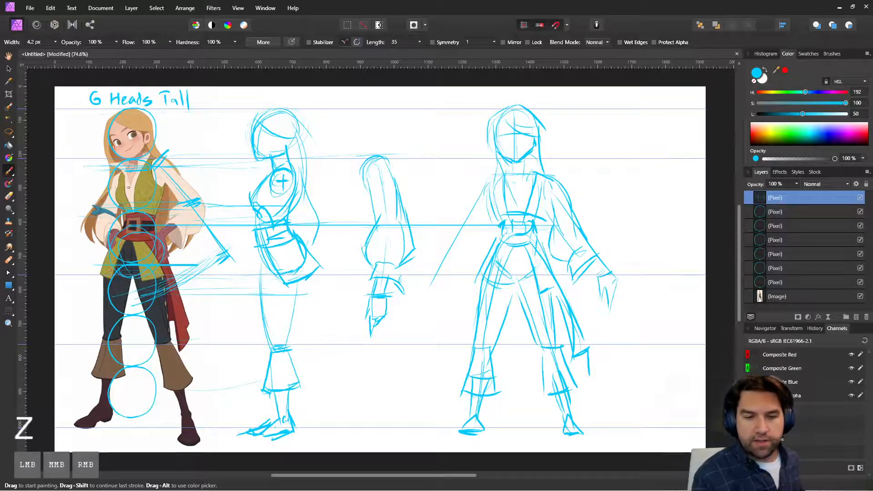
pyautogui.moveTo(129, 186)
pyautogui.mouseDown()
pyautogui.moveTo(527, 185)
pyautogui.moveTo(519, 187)
pyautogui.moveTo(532, 156)
pyautogui.mouseUp()
pyautogui.moveTo(503, 160)
pyautogui.mouseDown()
pyautogui.moveTo(515, 191)
pyautogui.moveTo(533, 176)
pyautogui.moveTo(524, 213)
pyautogui.moveTo(545, 217)
pyautogui.mouseUp()
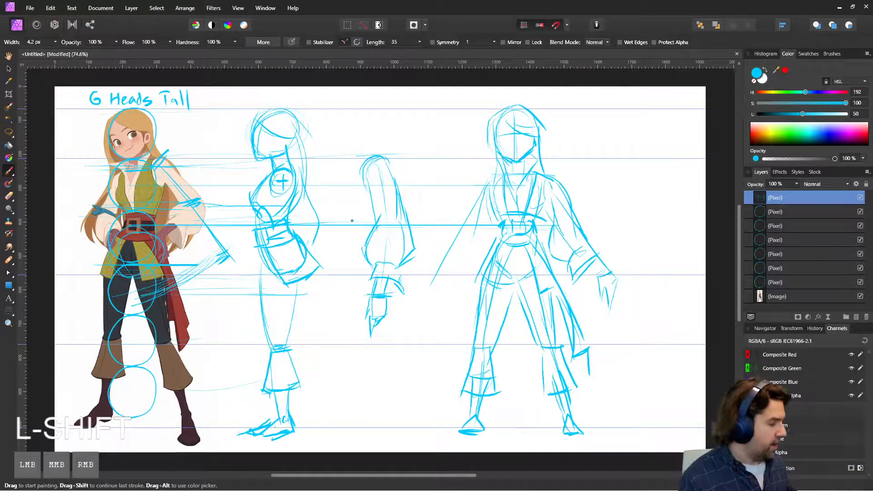
# Step: Capture a screenshot of the whole sketch sheet and paste it into the reference board
pyautogui.press('super+shift+s')
pyautogui.moveTo(50, 83); pyautogui.dragTo(706, 454)
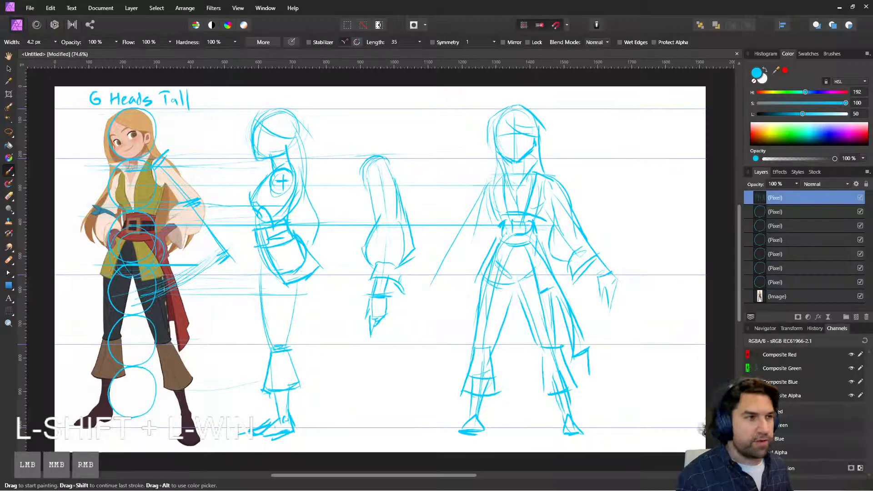
pyautogui.moveTo(0, 337); pyautogui.dragTo(431, 282)
pyautogui.scroll(-10, 433, 285)
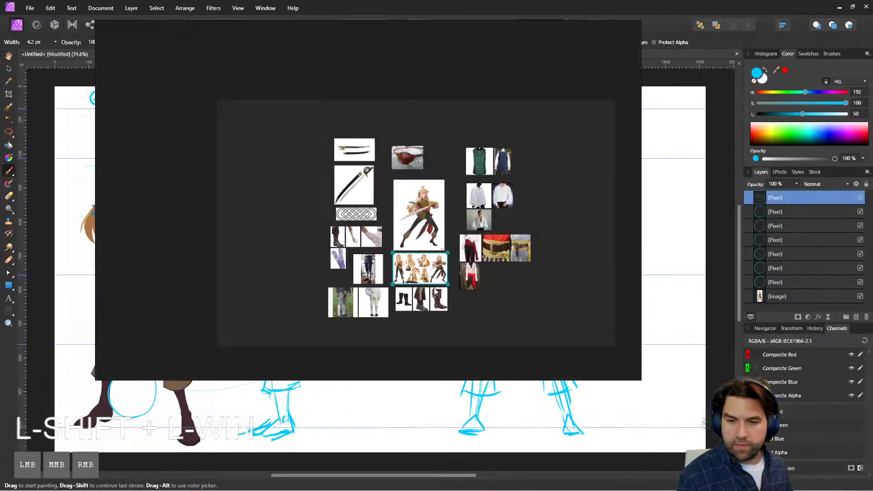
pyautogui.hotkey('ctrl', 'v')
# Step: Move the leather pouch picture below the sash photos, place the pasted sketch sheet above the main character art, and return to the drawing
pyautogui.moveTo(519, 321); pyautogui.dragTo(446, 222)
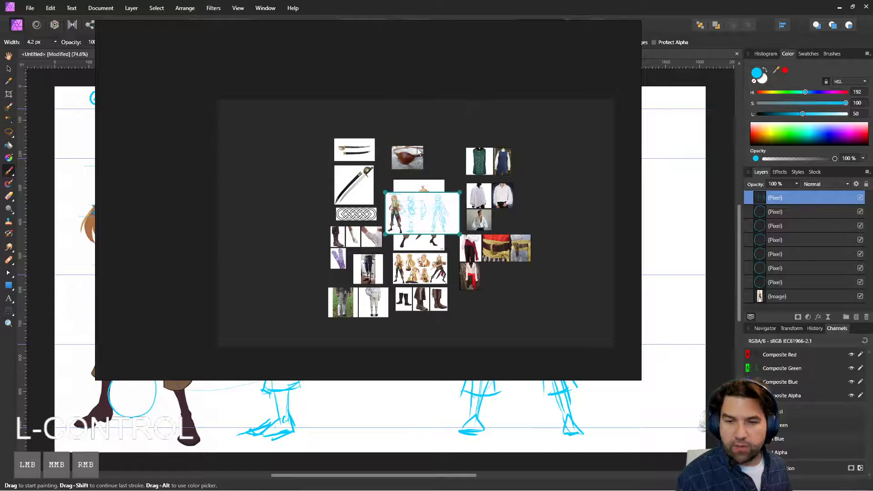
pyautogui.moveTo(413, 159); pyautogui.dragTo(511, 289)
pyautogui.moveTo(441, 218); pyautogui.dragTo(428, 160)
pyautogui.moveTo(527, 73); pyautogui.dragTo(0, 116)
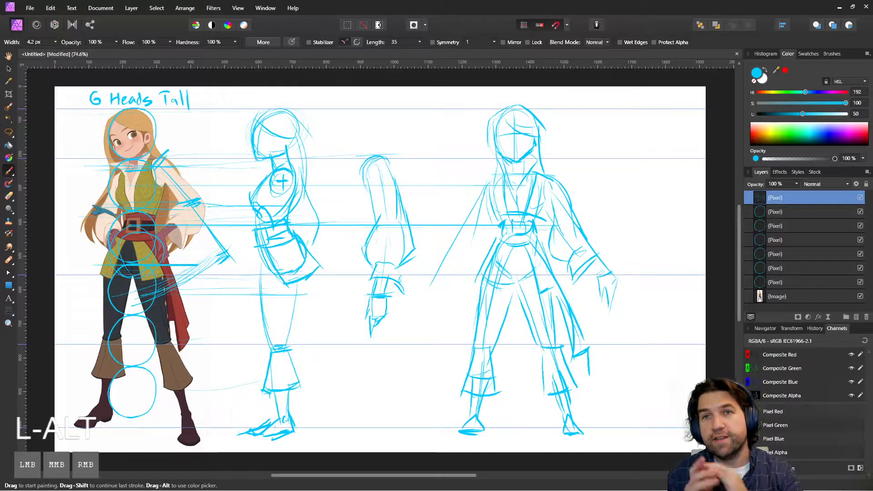